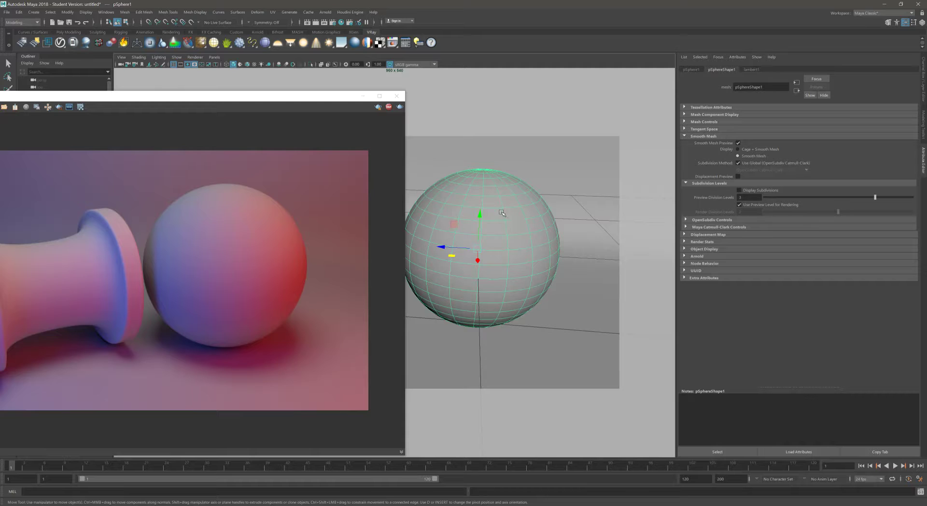
Step: Assign a new VRay Mtl surface material to the sphere and bring the render frame buffer fully into view
right_click(486, 208)
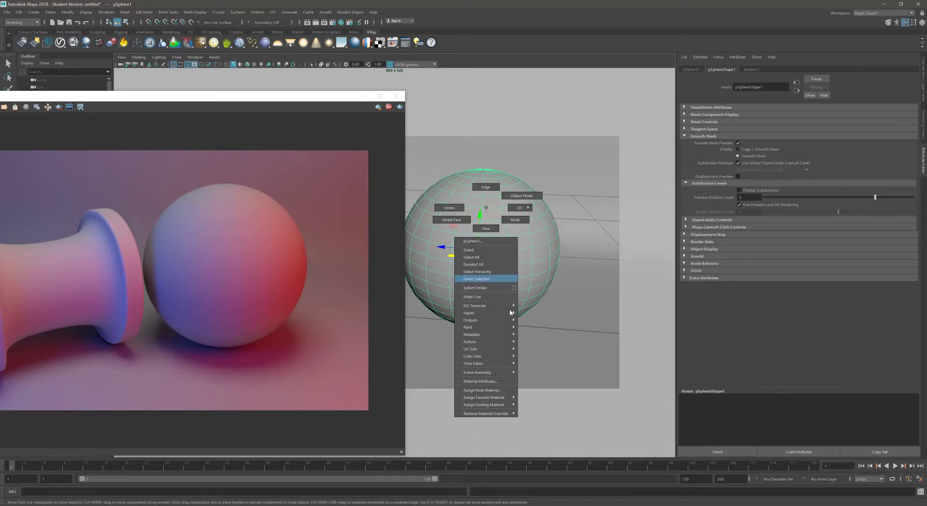
left_click(485, 393)
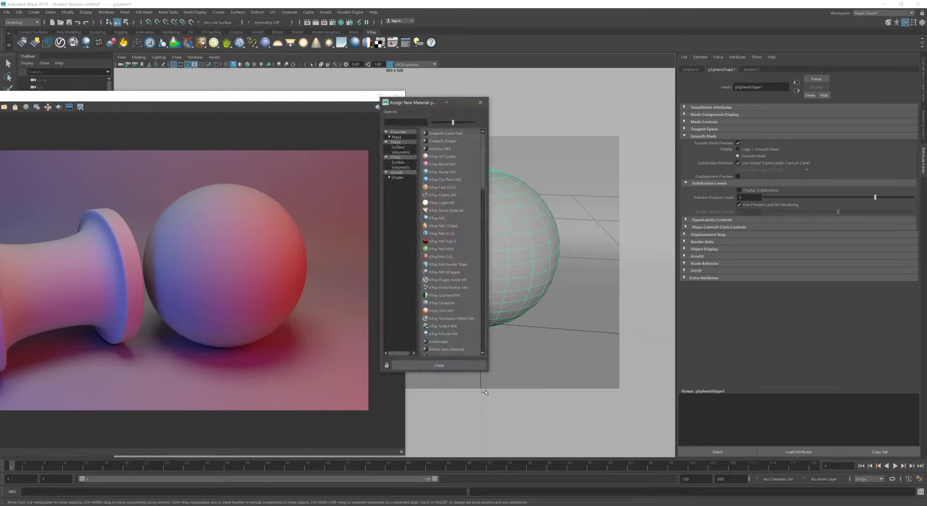
left_click(403, 163)
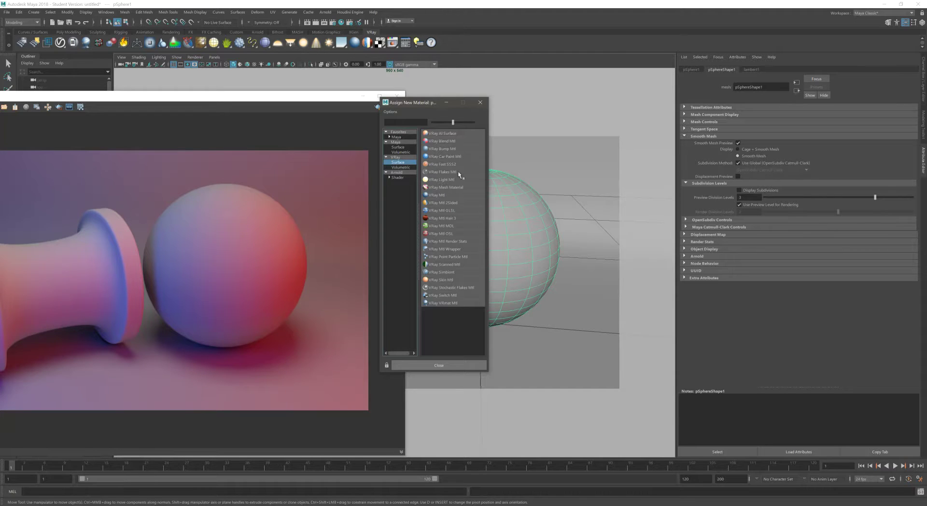
left_click(440, 195)
left_click_drag(290, 105, 550, 85)
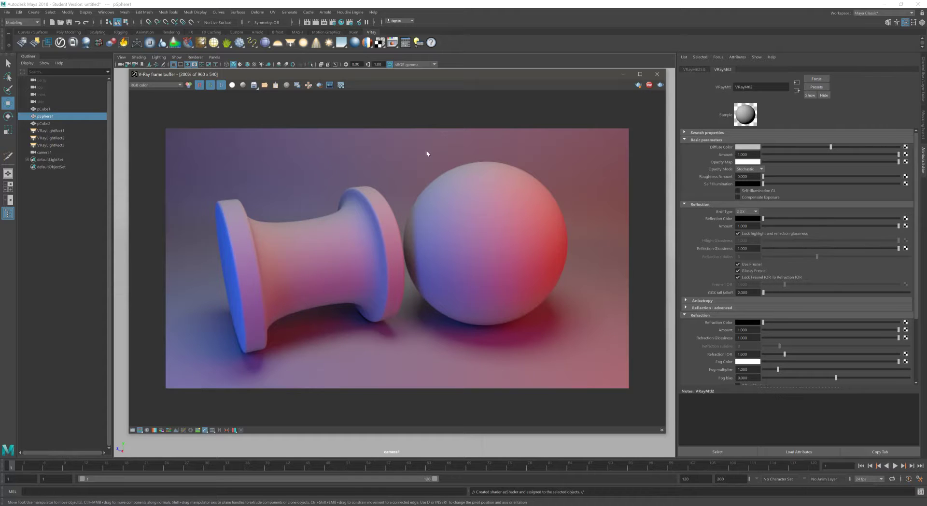
left_click_drag(498, 74, 485, 63)
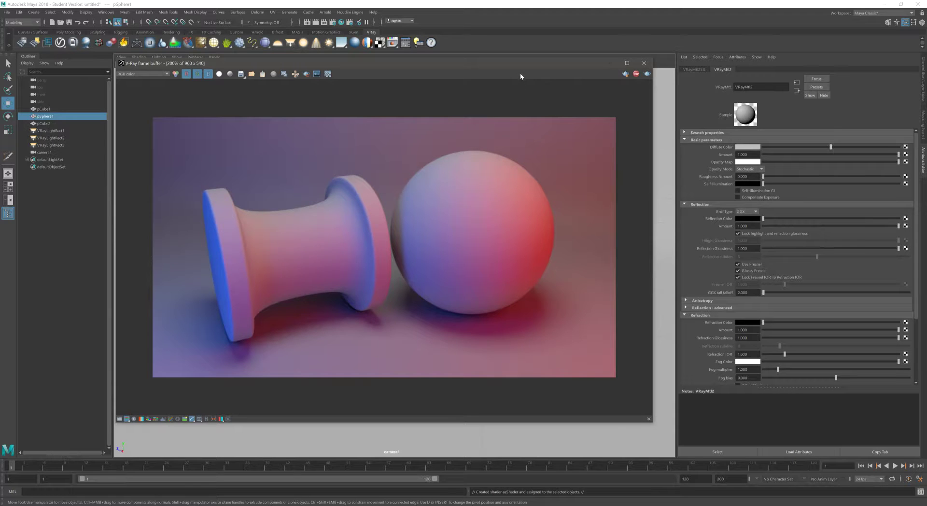
Step: Select the spool-shaped object and rename its V-Ray material as DUMBELL
left_click_drag(518, 69, 617, 287)
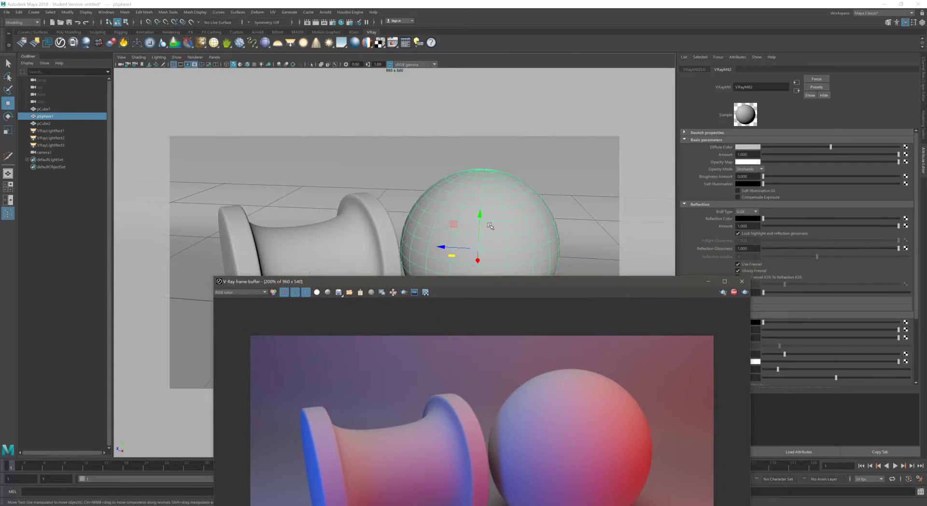
left_click(336, 233)
left_click_drag(474, 281, 407, 71)
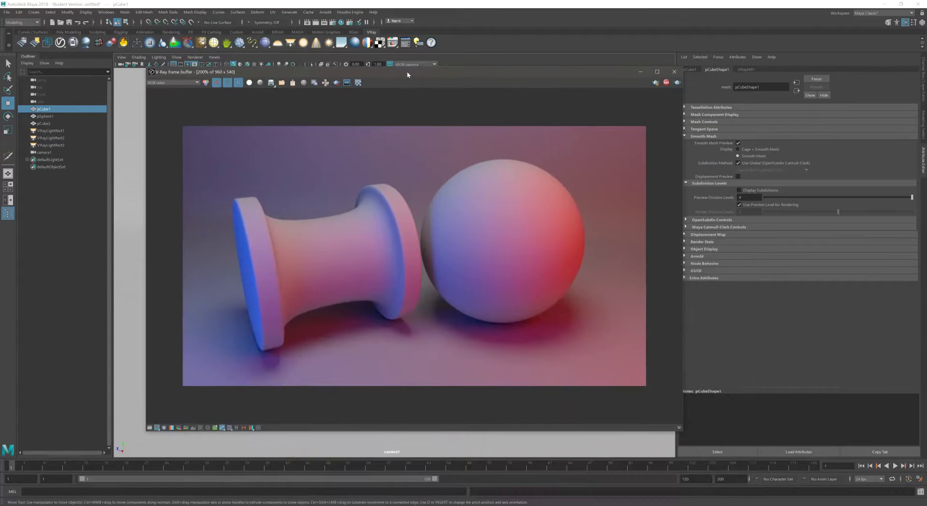
left_click(750, 69)
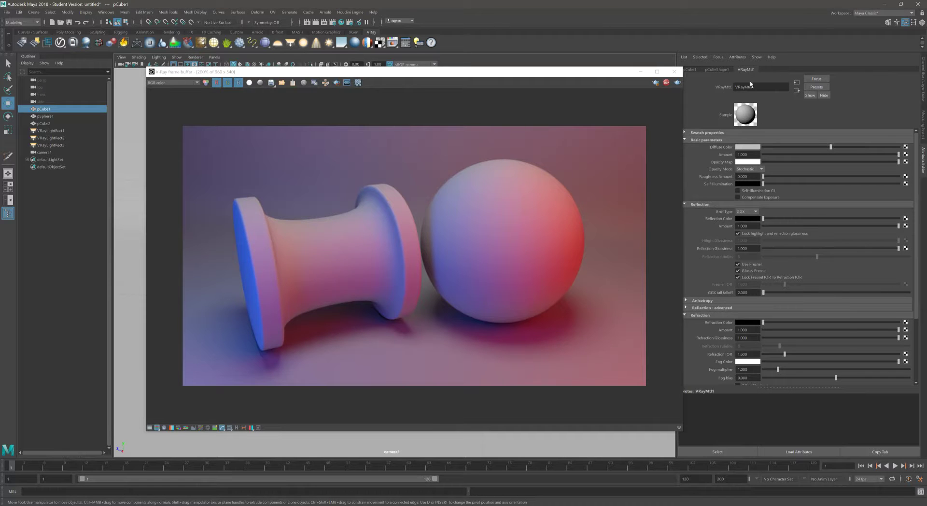
double_click(763, 89)
type("DEUB")
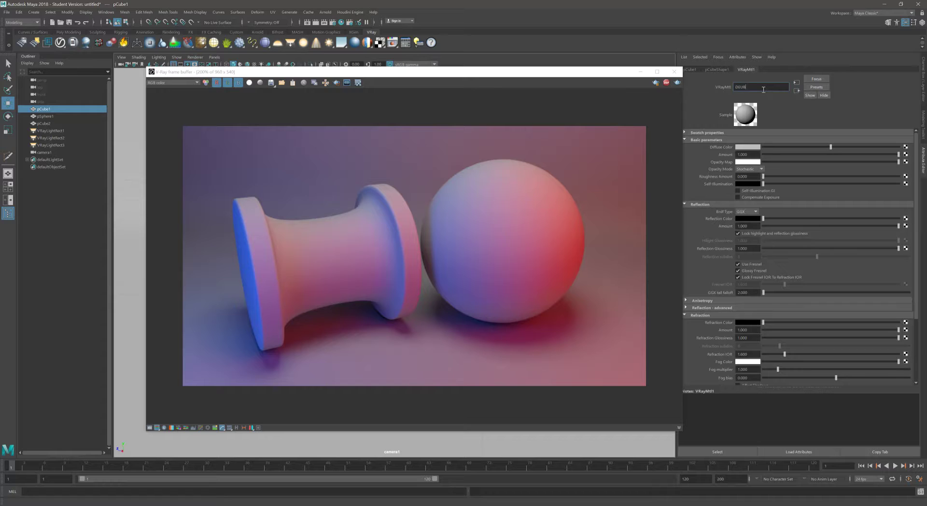
key("BackSpace")
type("MBELL")
key("Return")
left_click_drag(574, 75, 552, 70)
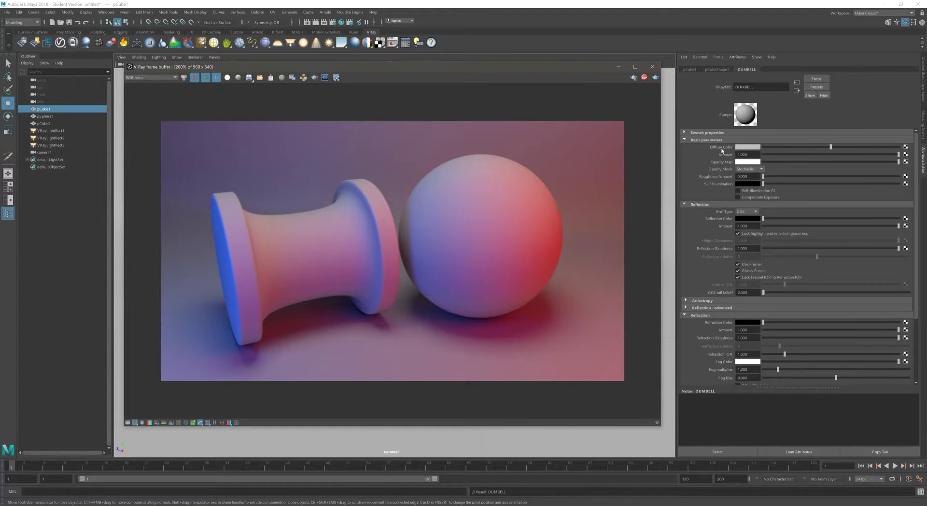
Step: Change the DUMBELL material's diffuse color from grey to a soft, moderately saturated blue
left_click(747, 147)
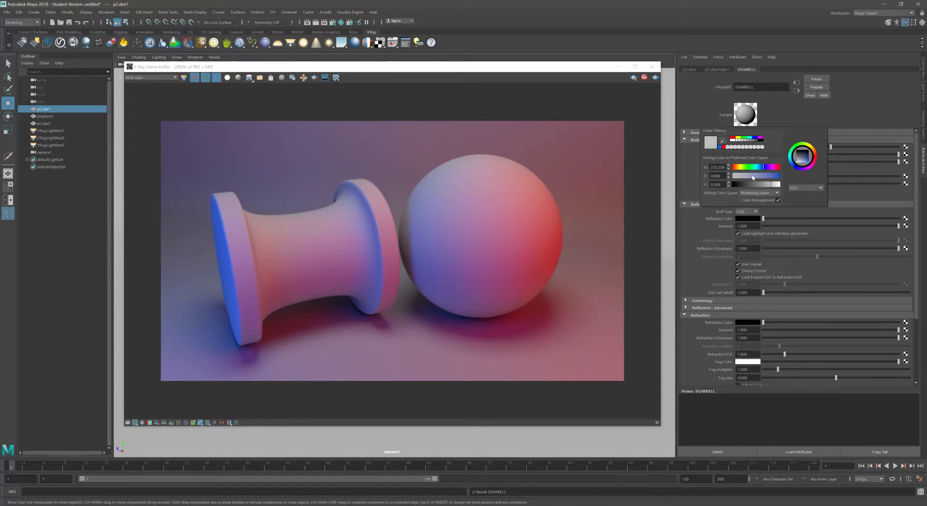
left_click(775, 175)
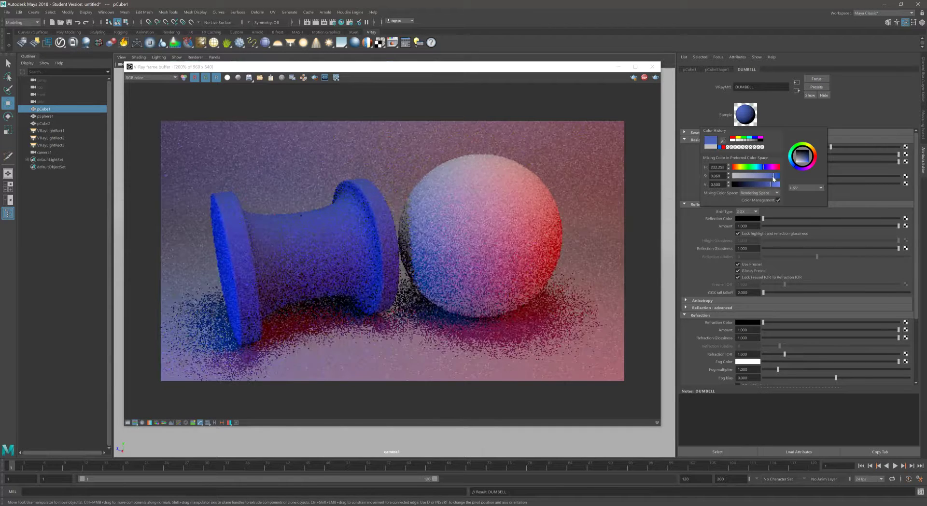
mouse_move(774, 184)
left_mouse_down()
mouse_move(761, 186)
mouse_move(769, 185)
left_mouse_up()
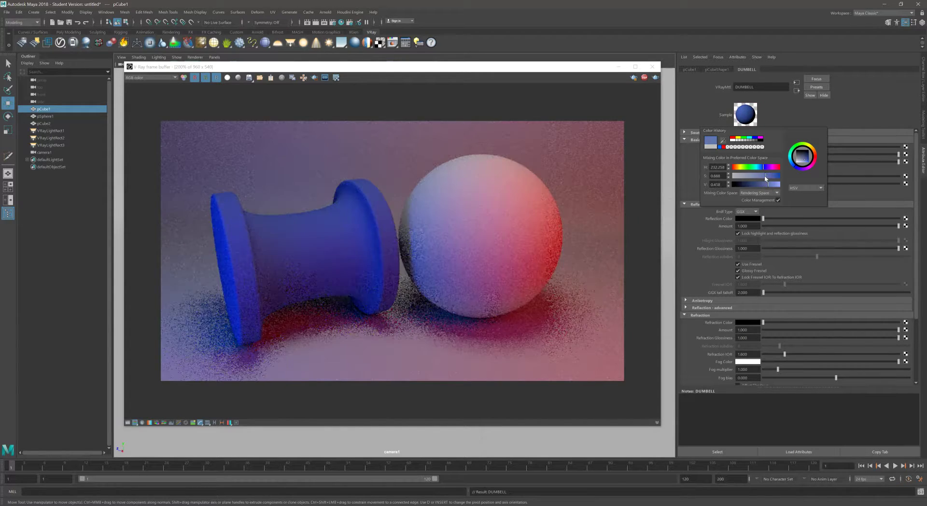
left_click(765, 176)
left_click(768, 186)
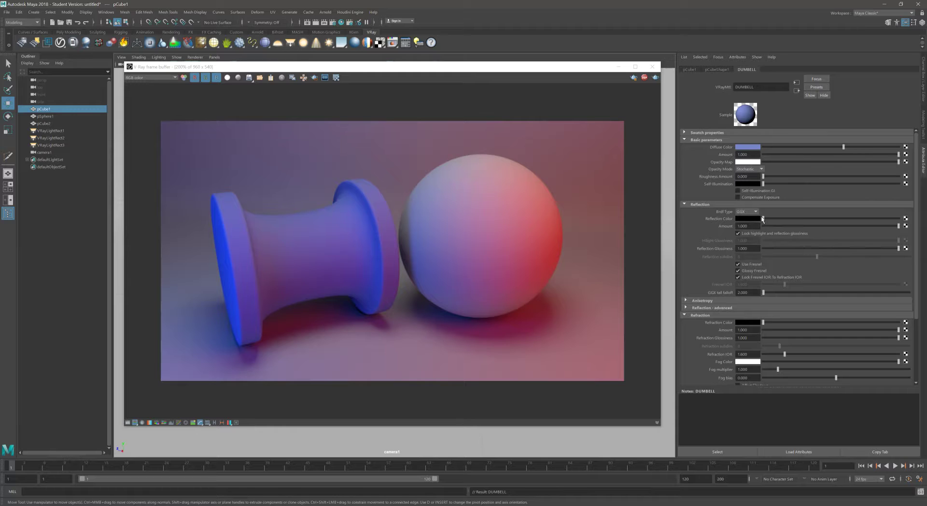
Step: Try black and grey reflection colors on the DUMBELL material, ending with full white
left_click_drag(764, 220, 901, 220)
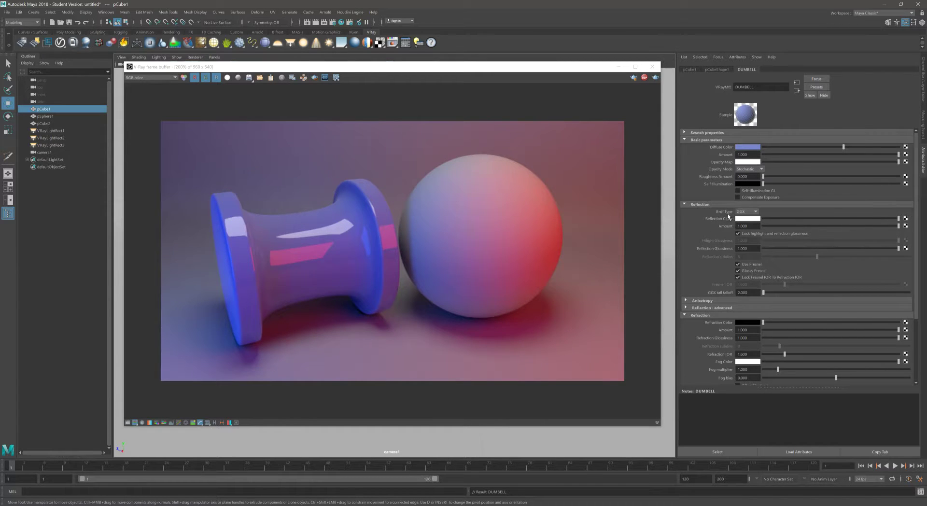
left_click(762, 218)
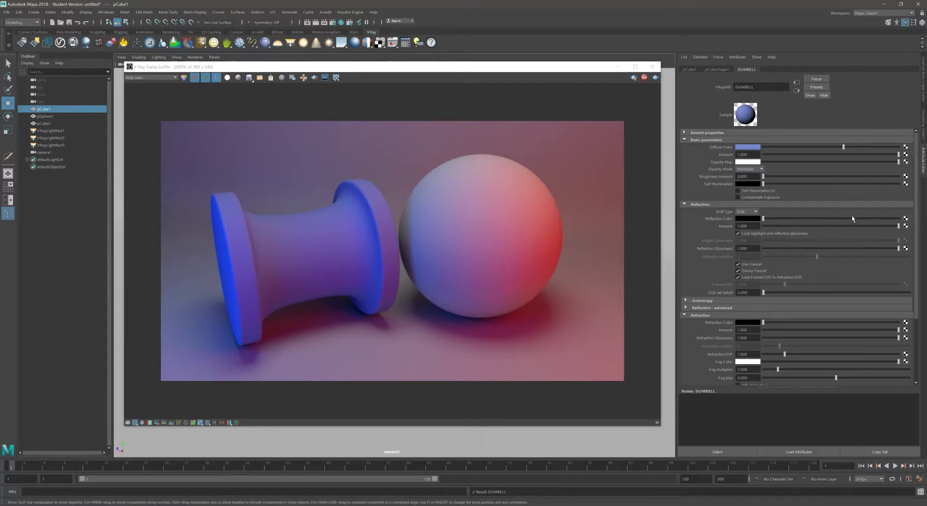
left_click(825, 219)
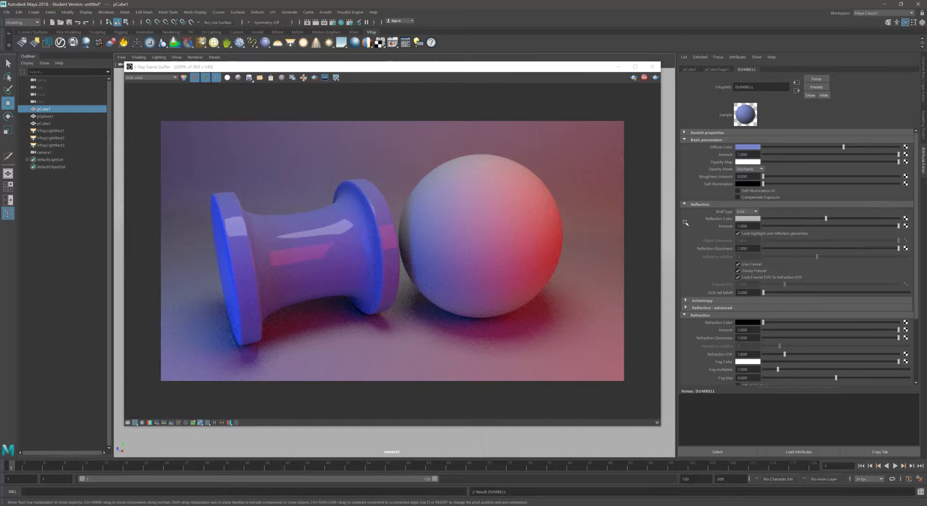
left_click(897, 218)
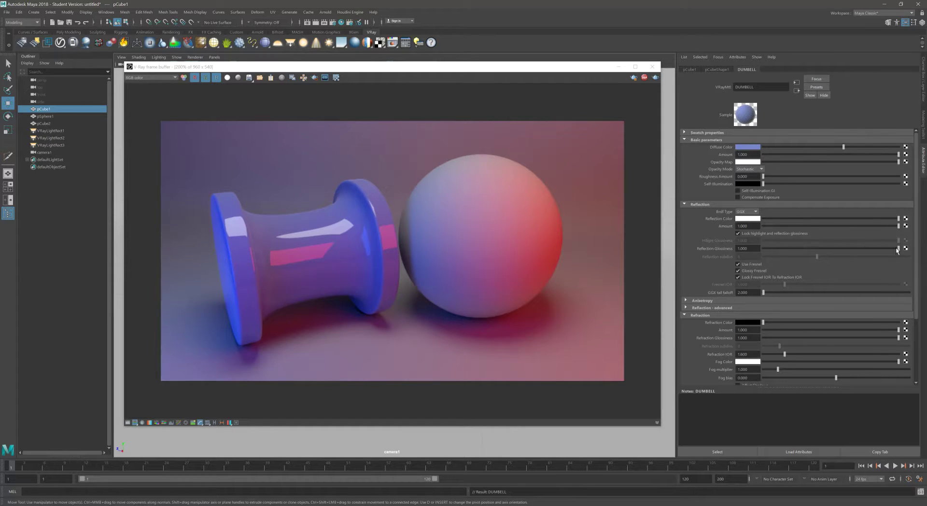
Step: Try several reflection glossiness levels on the DUMBELL material and settle on about 0.79
left_click_drag(899, 248, 814, 248)
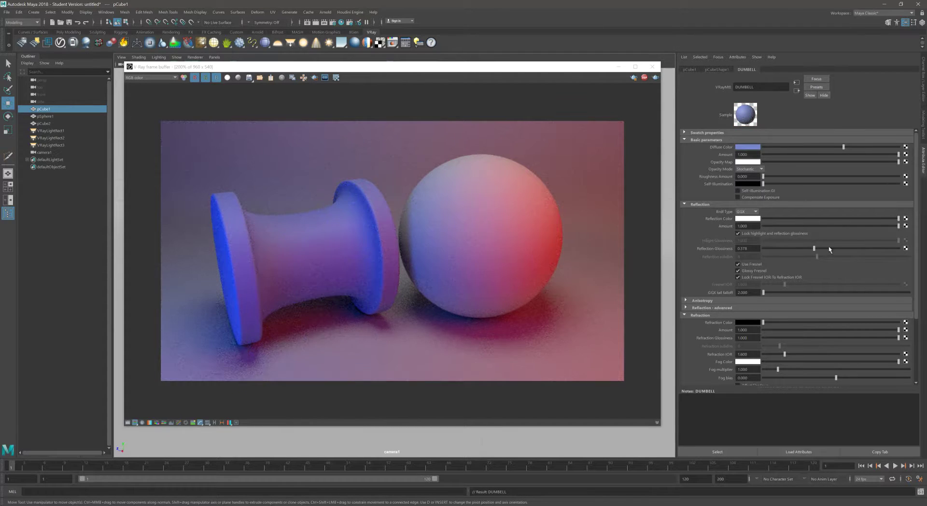
left_click(861, 249)
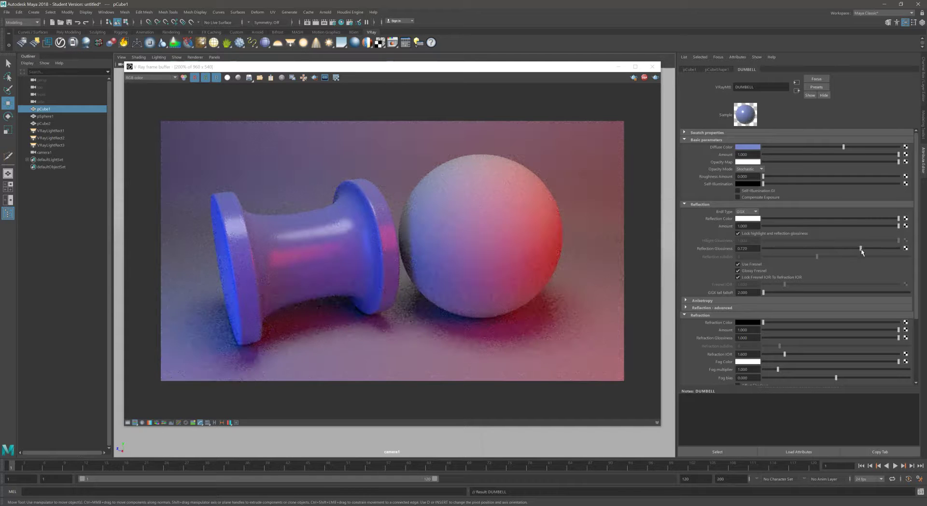
left_click(877, 248)
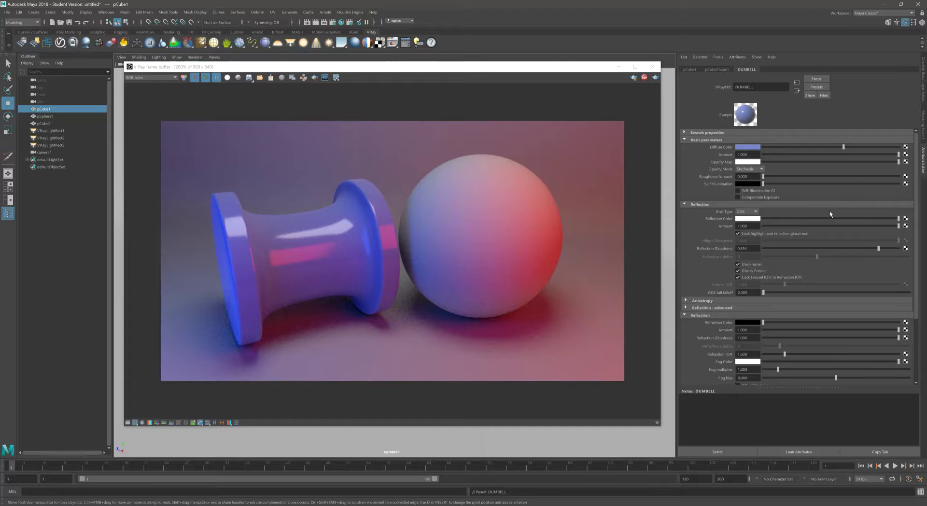
left_click(869, 248)
left_click(861, 249)
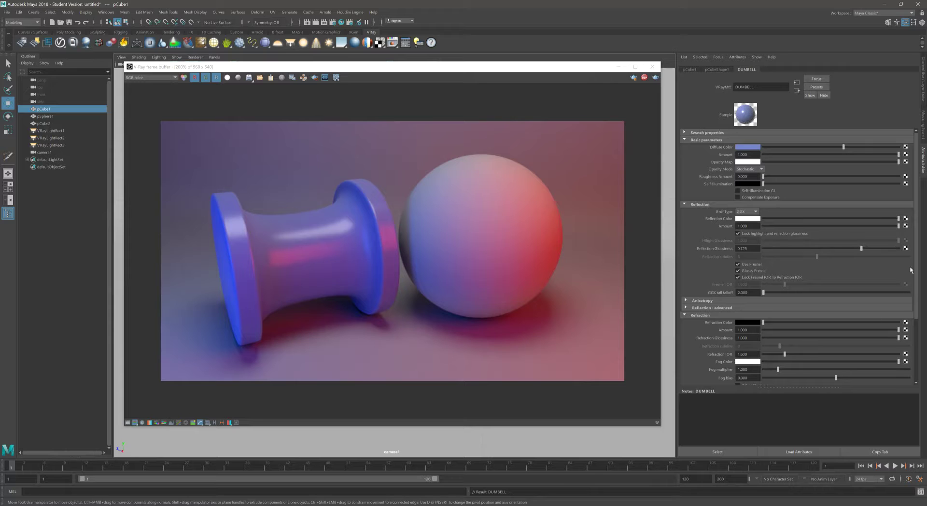
left_click_drag(861, 248, 870, 248)
Step: Select the sphere and rename its V-Ray material as METAL_SPHERE
left_click_drag(577, 68, 409, 61)
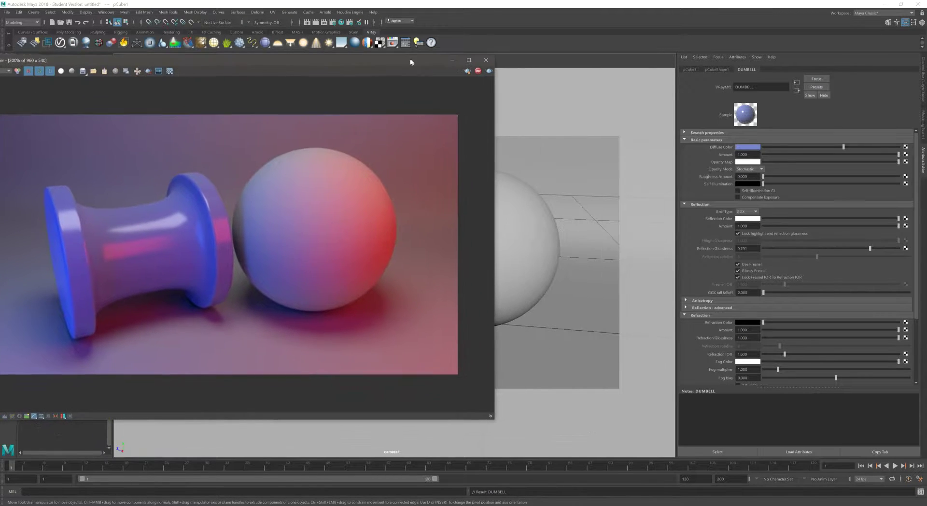
left_click(530, 258)
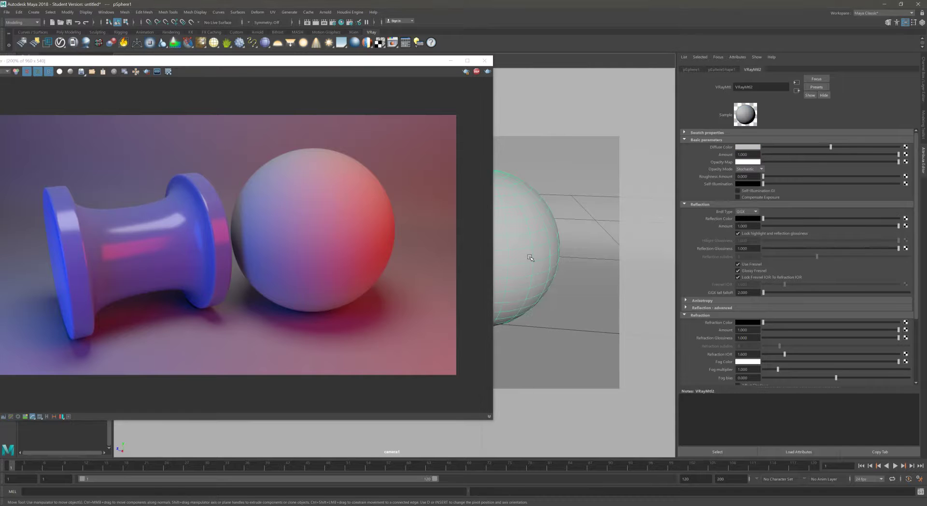
left_click_drag(403, 61, 538, 57)
double_click(766, 88)
type("METAL_")
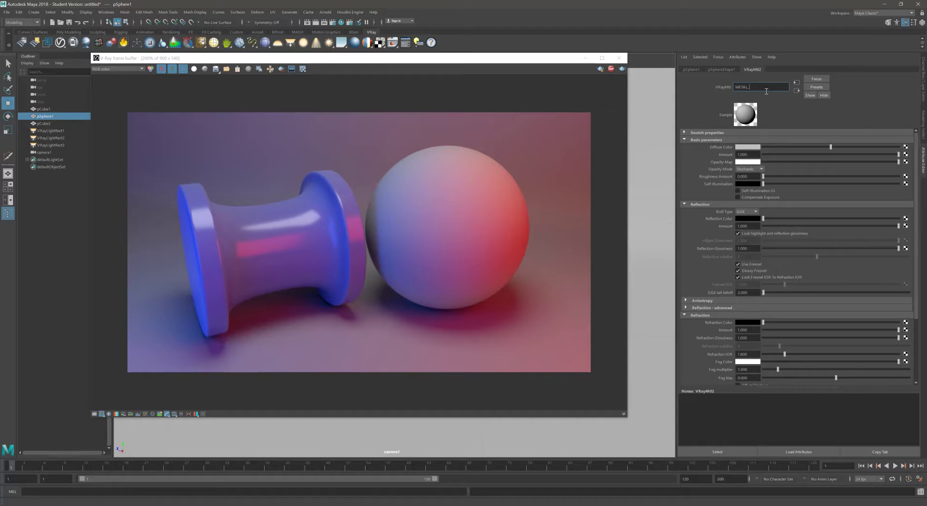
type("SPHERE")
key("Return")
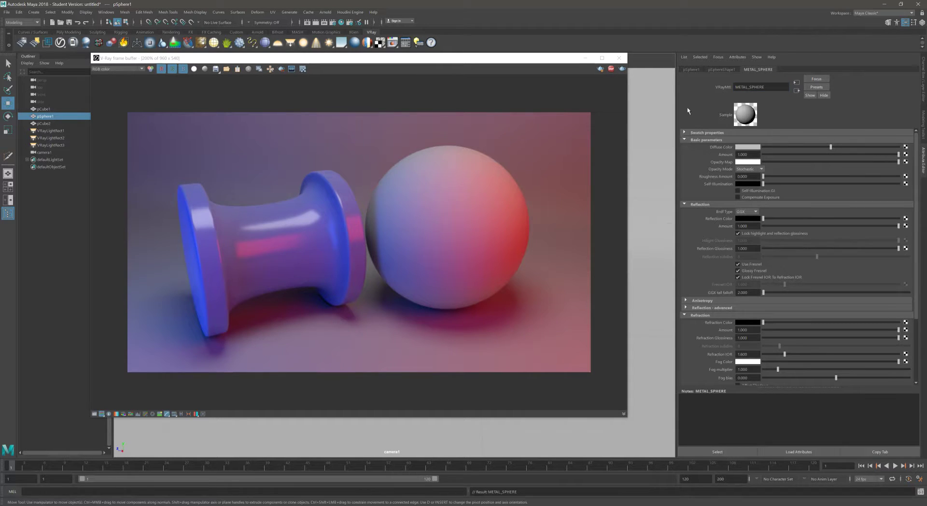
left_click_drag(507, 62, 572, 57)
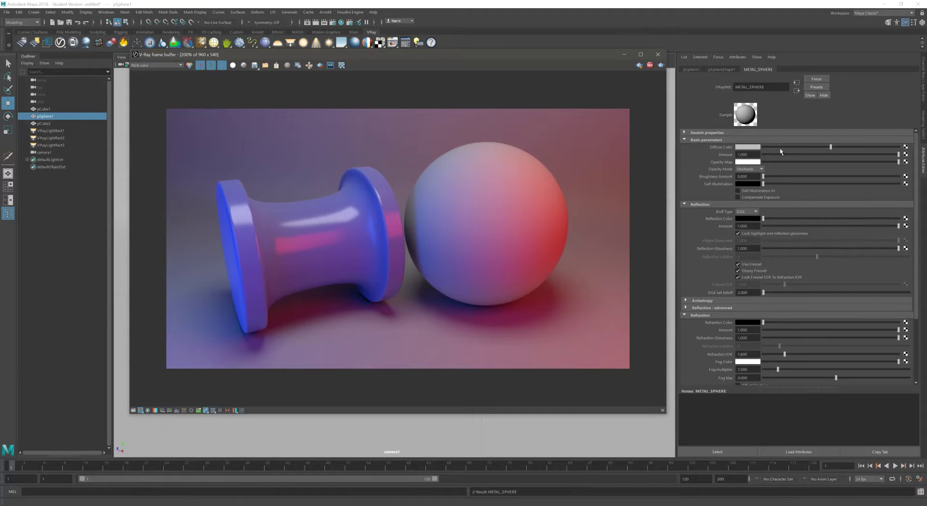
Step: Darken the METAL_SPHERE diffuse color to dark grey and raise its reflection color to full white
left_click_drag(831, 149, 779, 150)
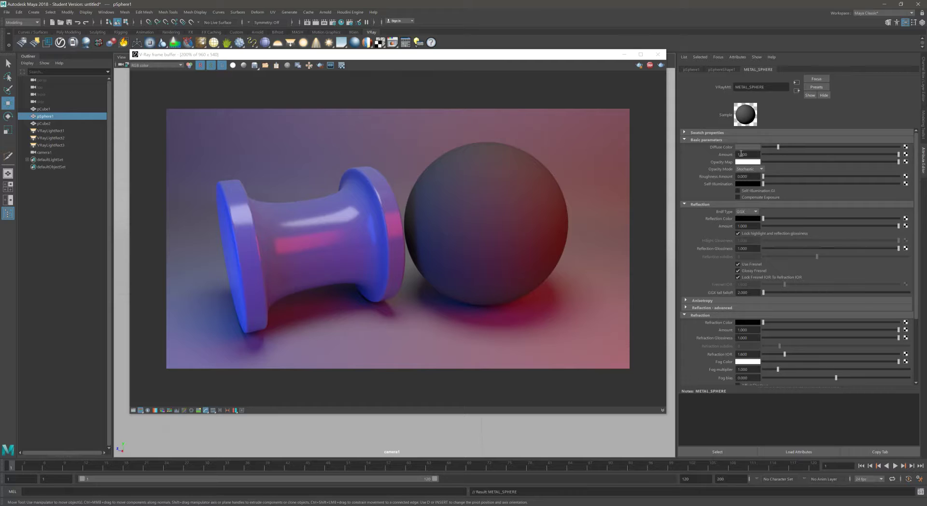
left_click_drag(778, 146, 776, 146)
left_click_drag(763, 218, 900, 218)
left_click(751, 219)
left_click_drag(763, 256, 724, 248)
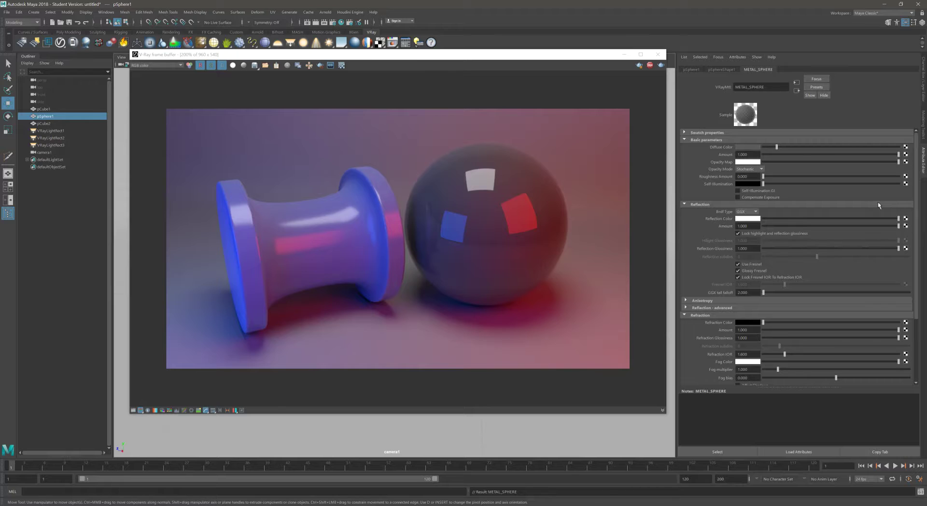
Step: Unlock the METAL_SPHERE Fresnel IOR from the refraction IOR and set the Fresnel IOR to 25
left_click_drag(916, 222, 917, 230)
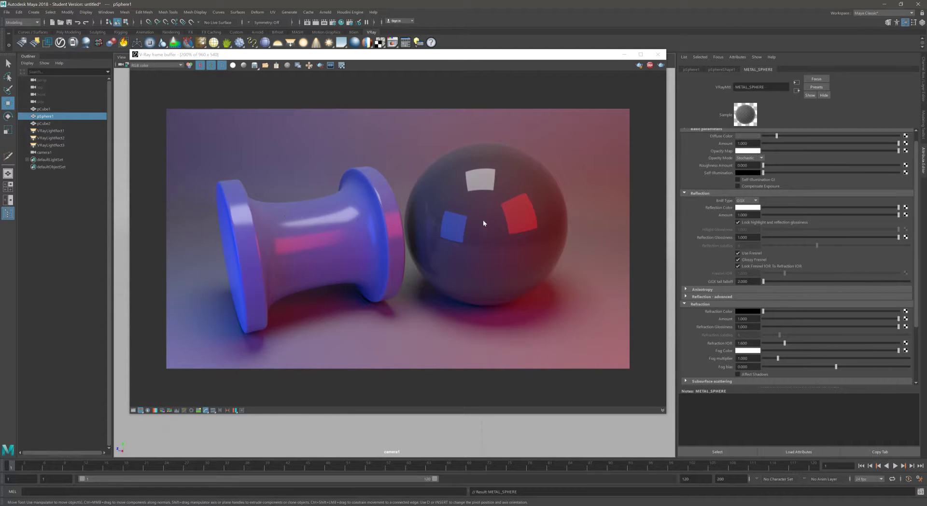
left_click(738, 267)
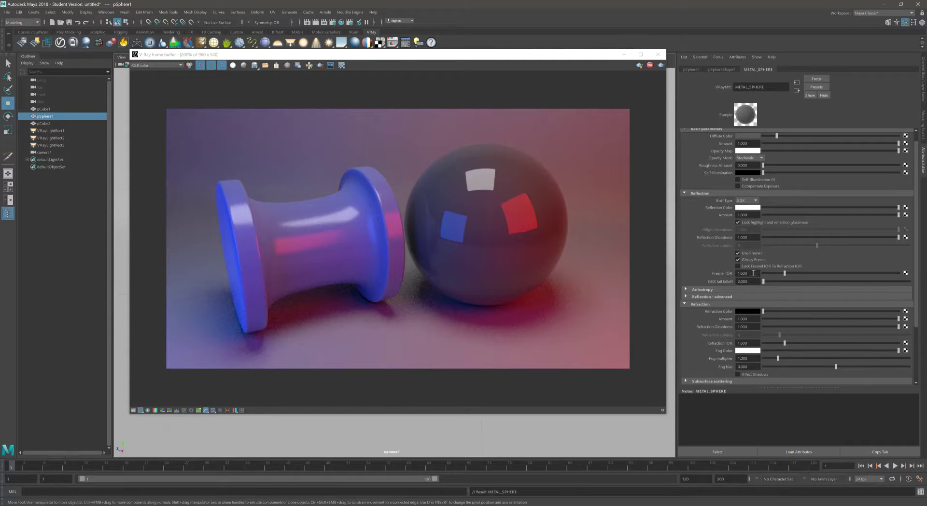
left_click(755, 274)
type("25")
key("Return")
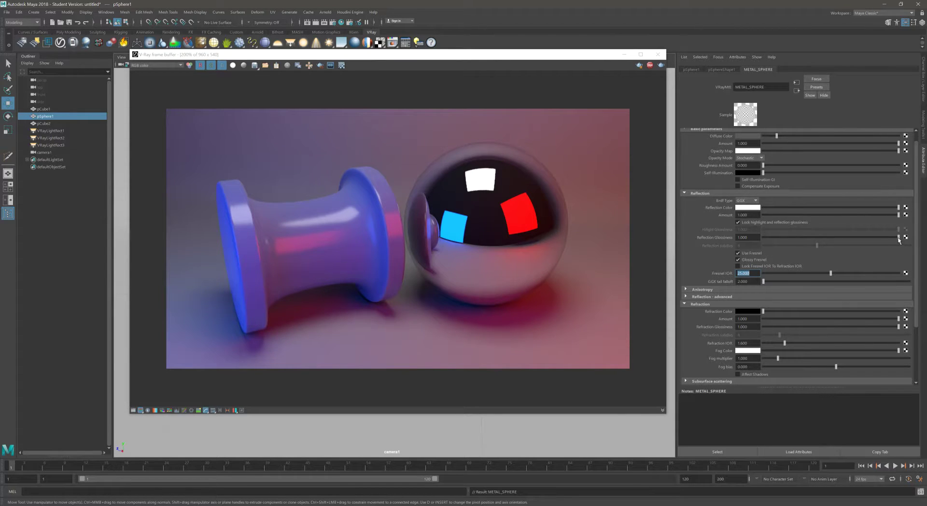
Step: Lower the METAL_SPHERE reflection glossiness to about 0.8
left_click_drag(889, 241, 872, 242)
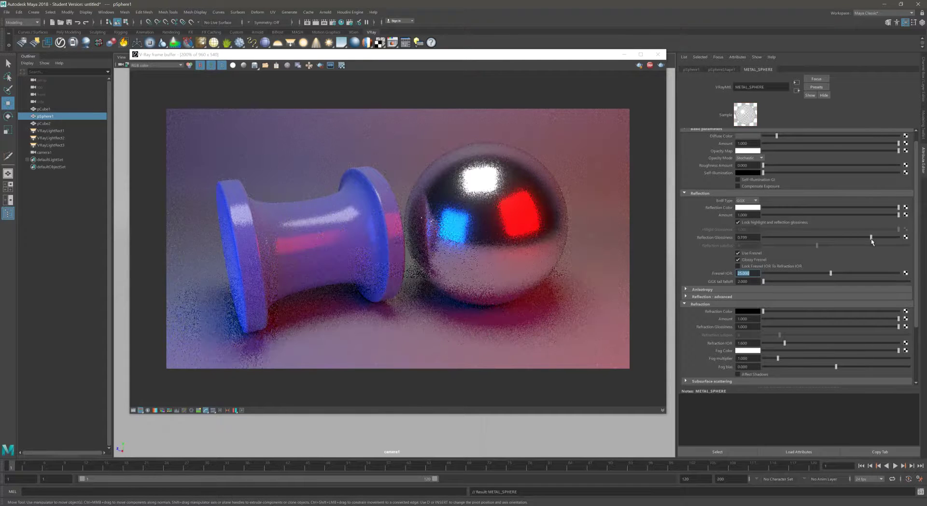
left_click_drag(872, 242, 873, 242)
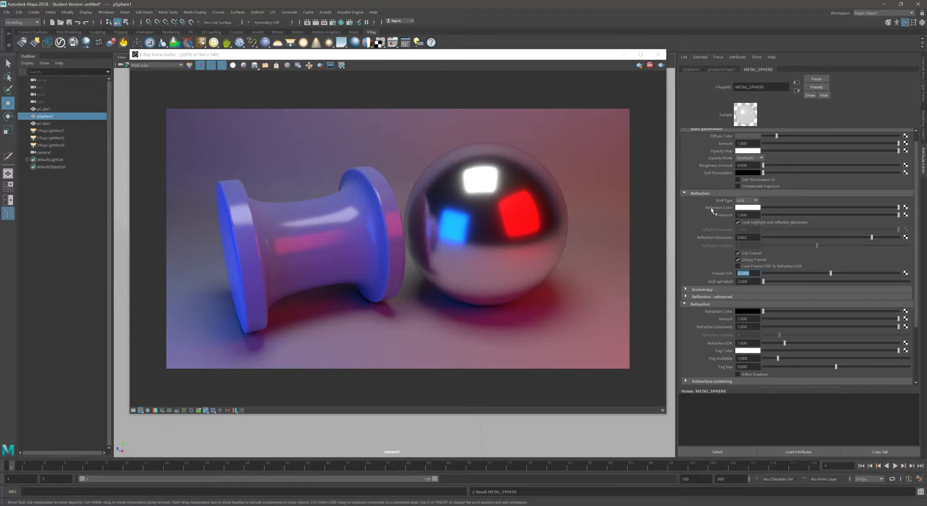
Step: Change the METAL_SPHERE reflection color from white to a saturated golden yellow
left_click(746, 209)
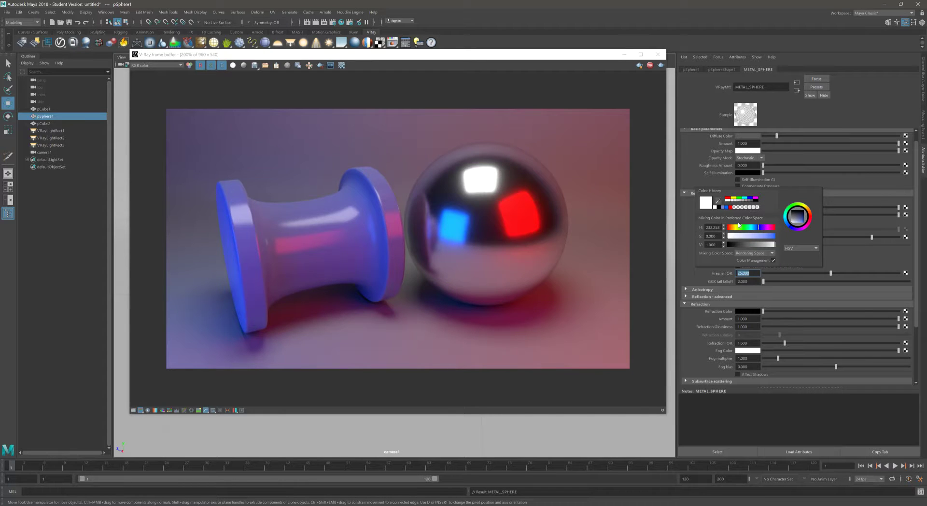
left_click(734, 227)
left_click(757, 236)
left_click_drag(757, 236, 768, 237)
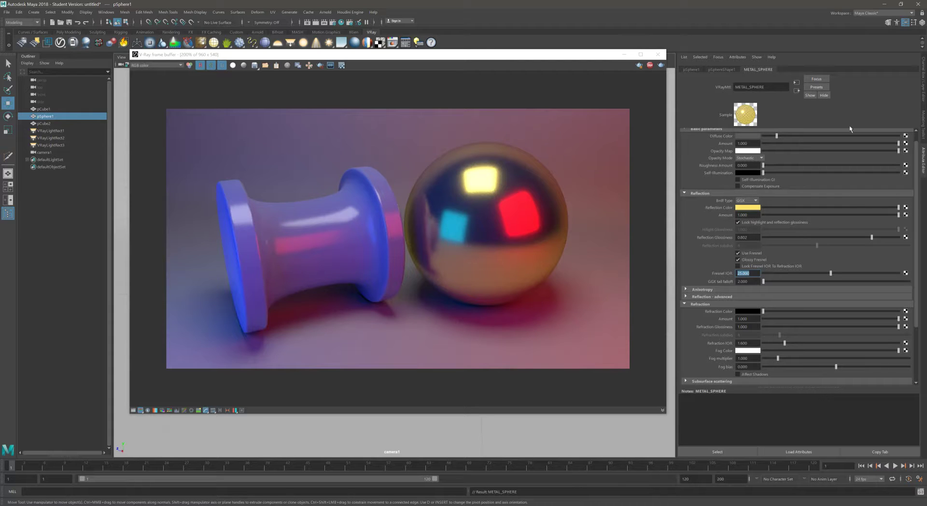
Step: Darken the METAL_SPHERE diffuse color and tint it to a very dark, saturated yellow
left_click(745, 139)
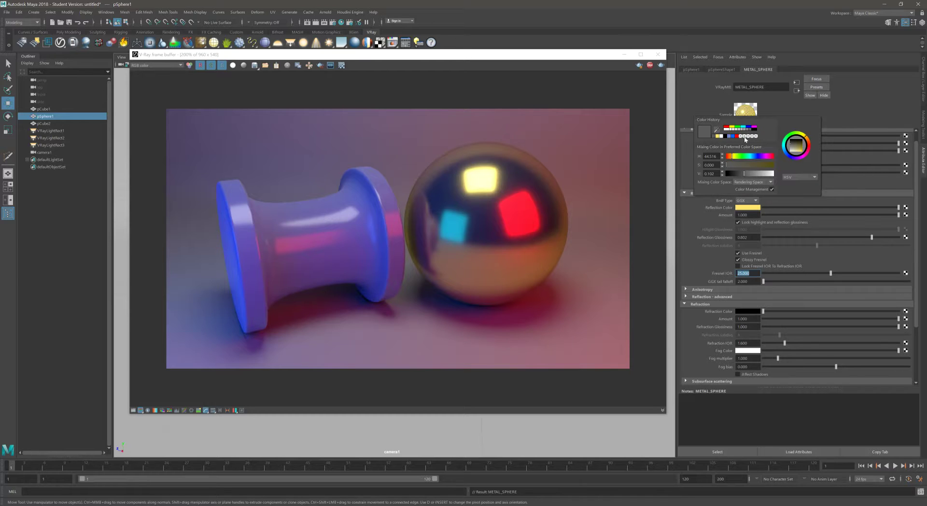
left_click(735, 173)
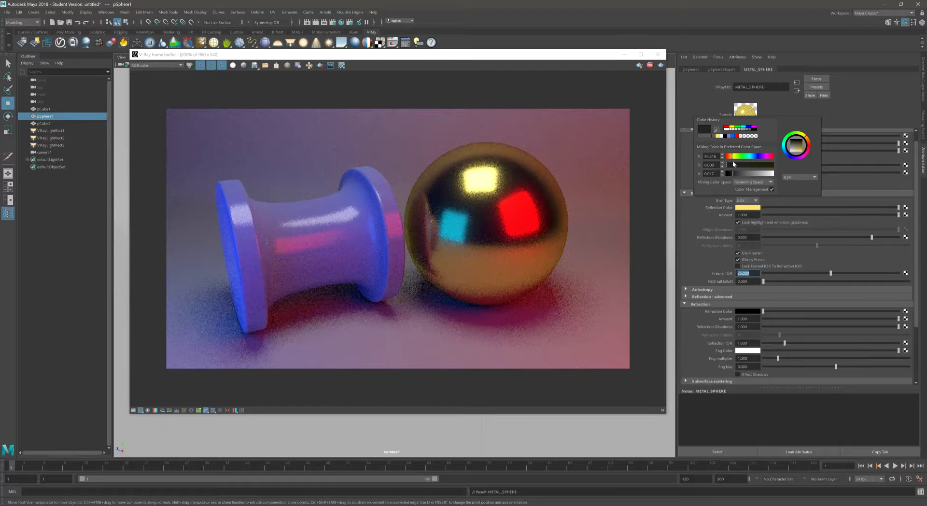
left_click_drag(742, 167, 769, 166)
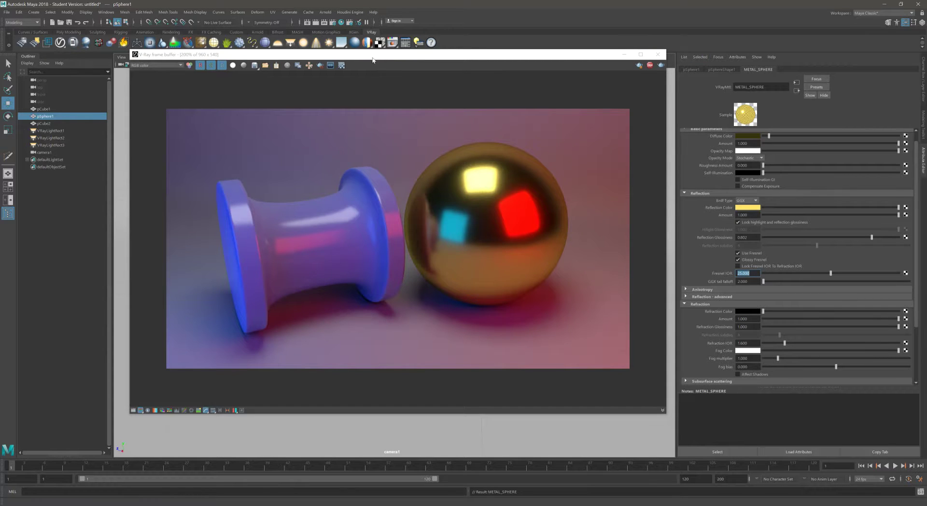
Step: Duplicate the blue dumbbell and move the copy back behind the original, near the sphere
left_click_drag(344, 57, 694, 51)
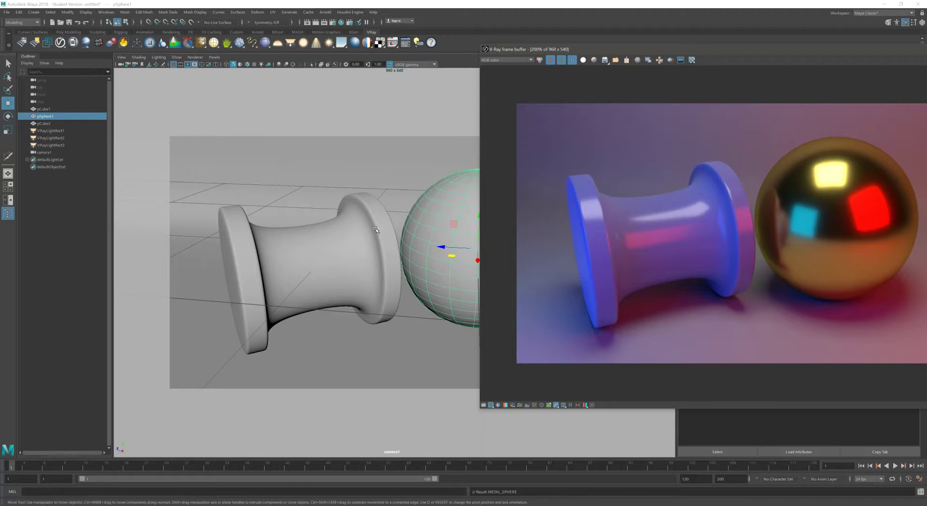
left_click(342, 240)
left_click(342, 240)
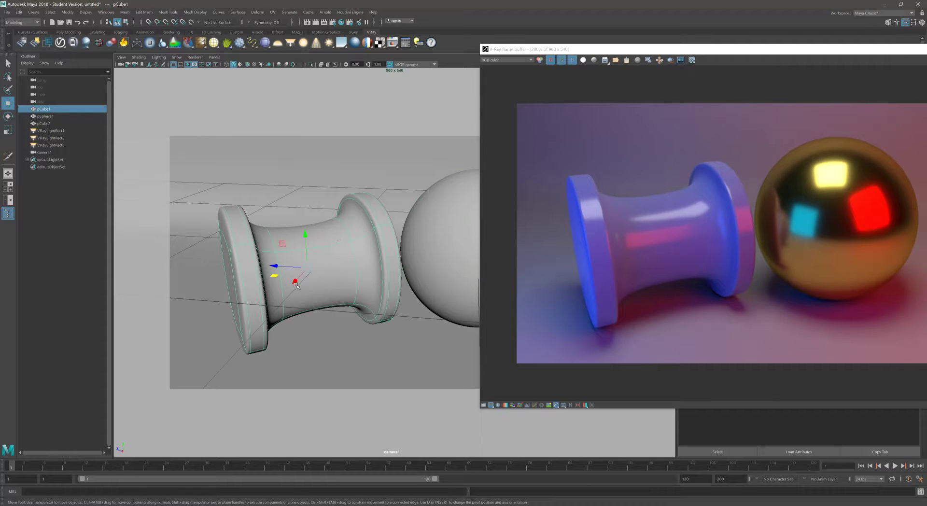
key("ctrl+d")
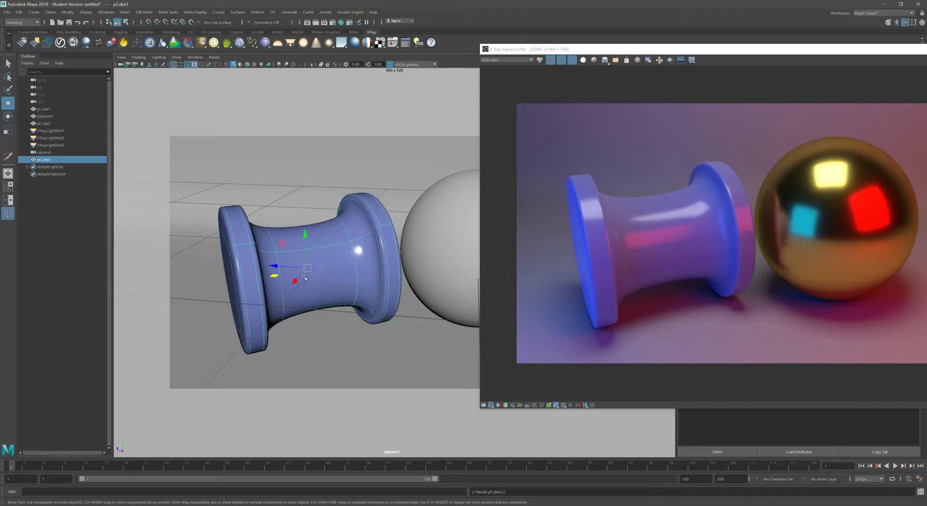
left_click_drag(303, 273, 340, 220)
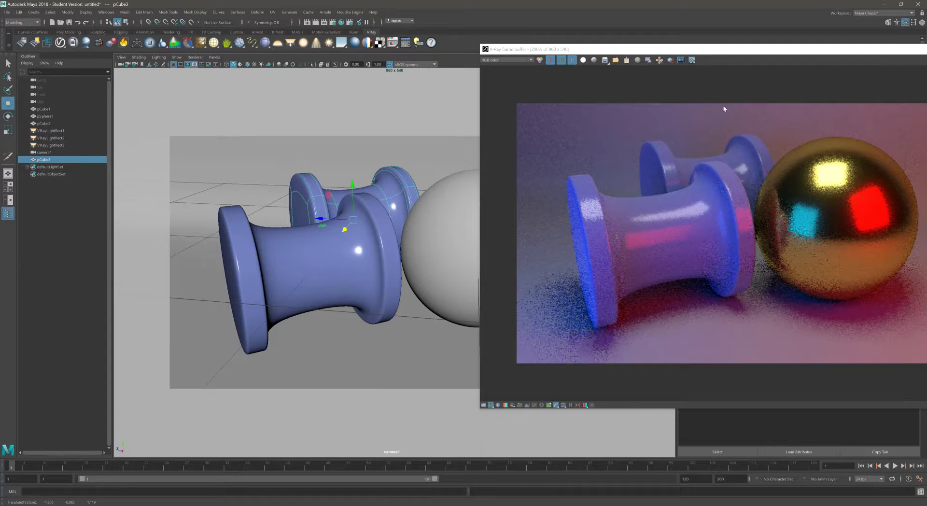
Step: Assign a new VRay Mtl to the front dumbbell and name the material GLASS
left_click(307, 253)
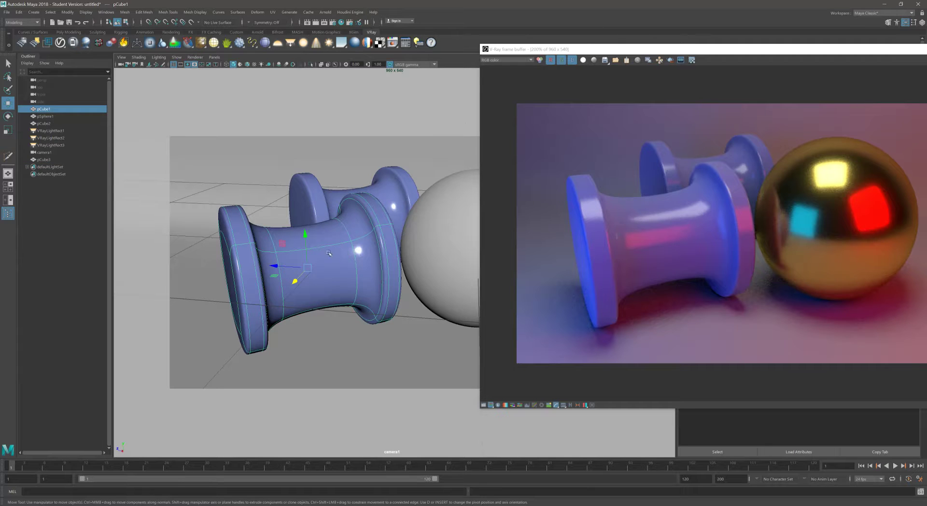
right_click(339, 257)
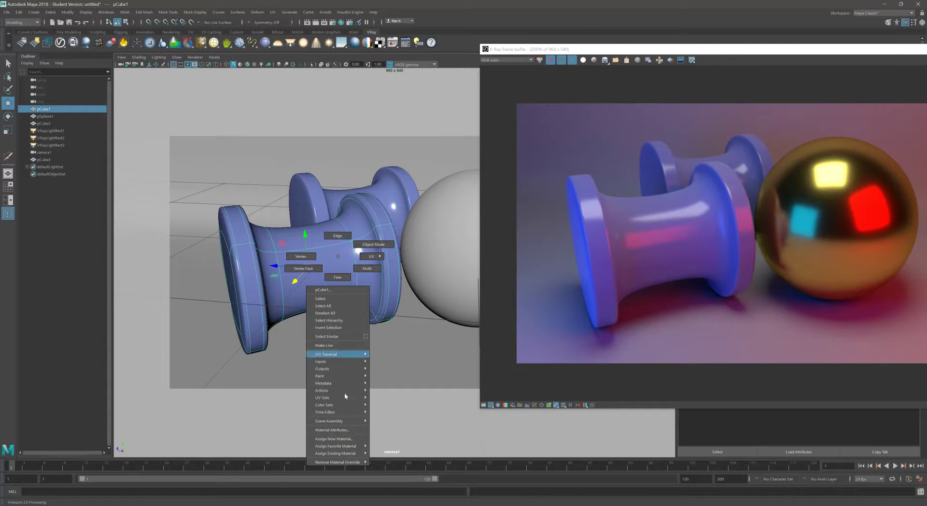
left_click(333, 439)
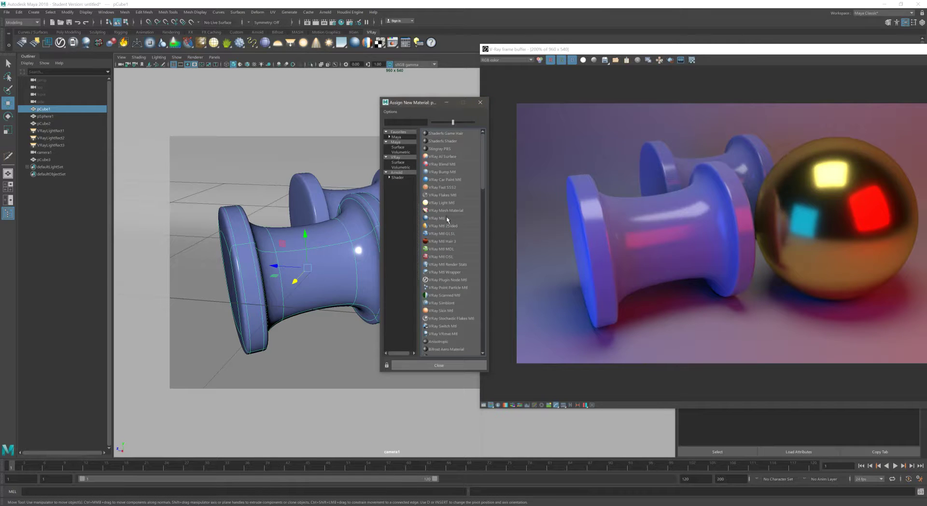
left_click(447, 219)
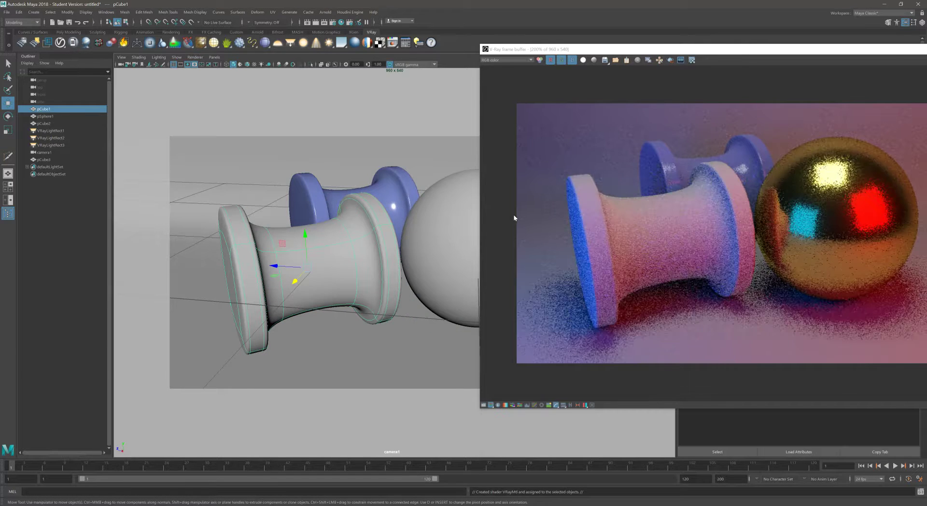
left_click_drag(765, 54, 370, 167)
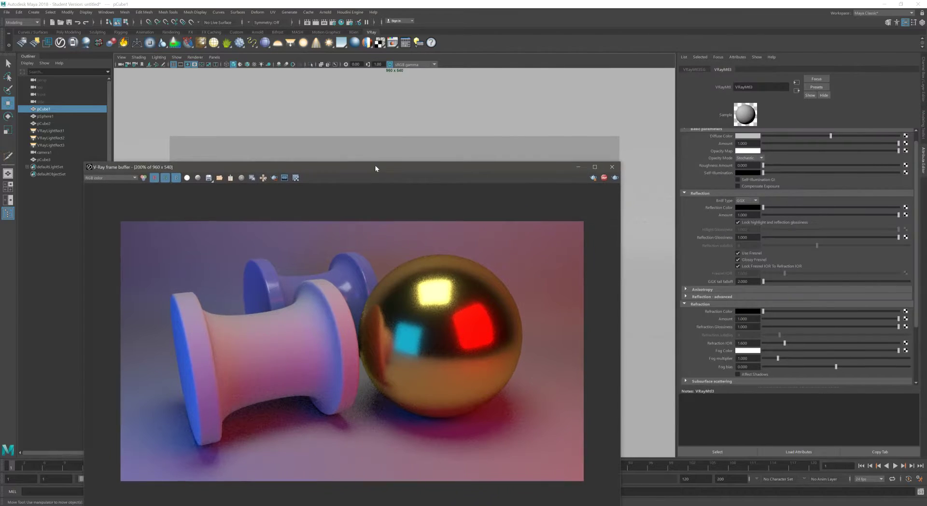
type("GLASS")
key("Return")
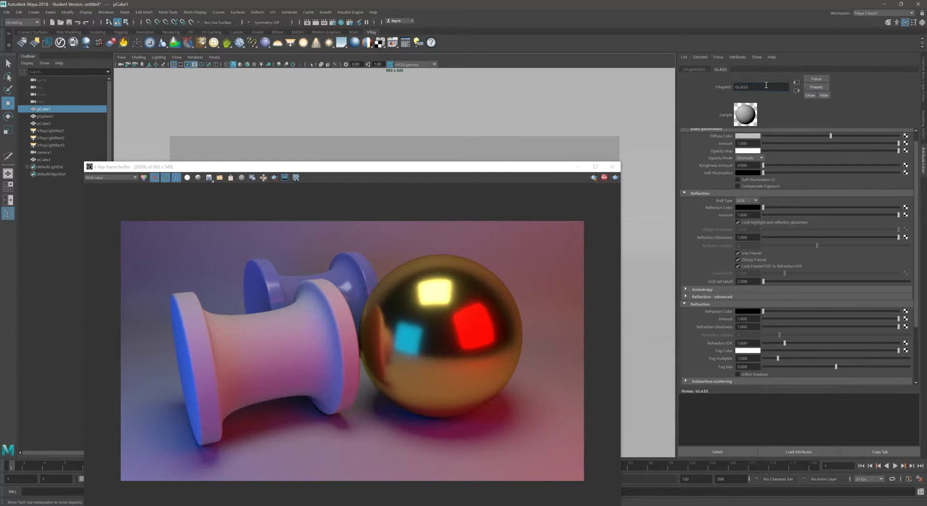
Step: Lower the GLASS material's diffuse color to pure black
left_click_drag(446, 166, 481, 69)
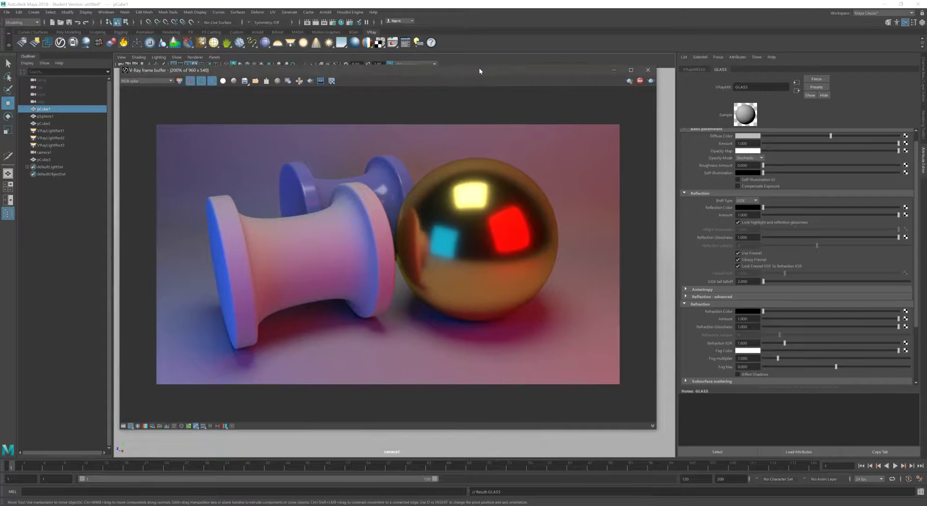
scroll(690, 153, "up", 1)
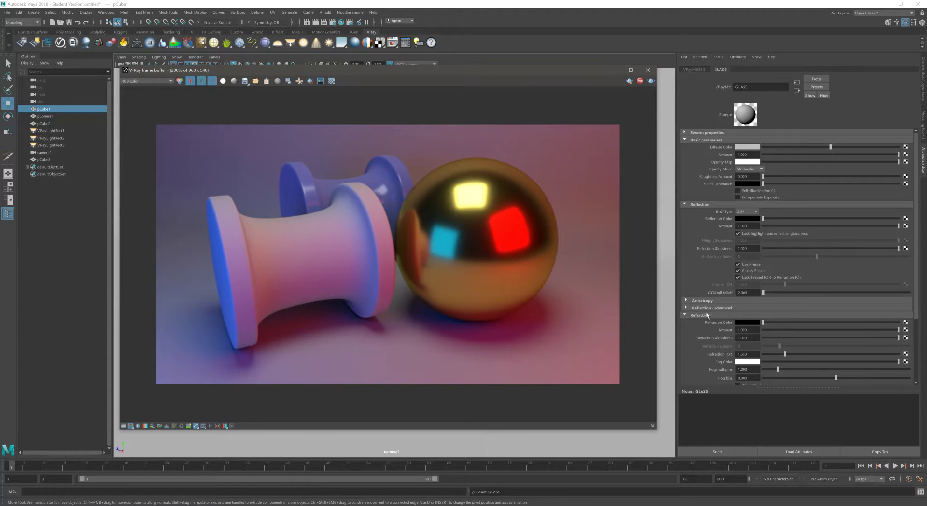
left_click_drag(916, 287, 916, 309)
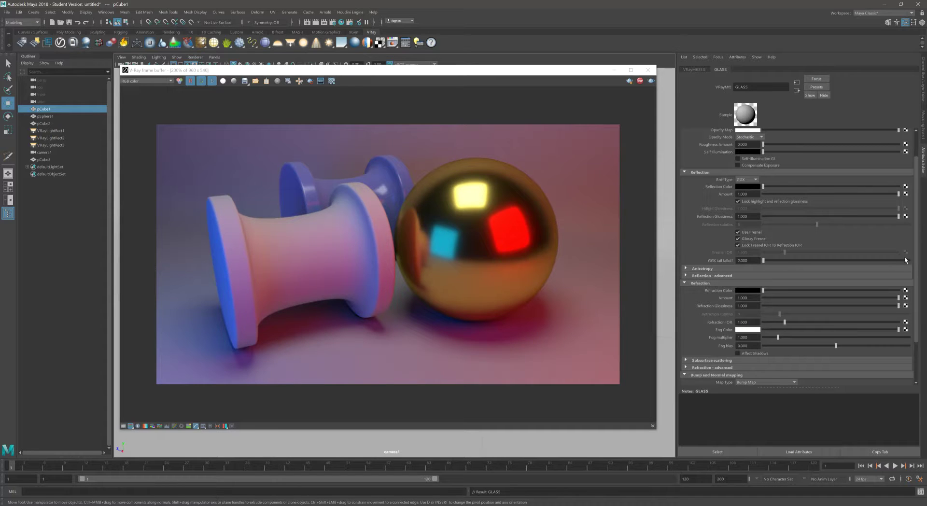
scroll(917, 265, "up", 3)
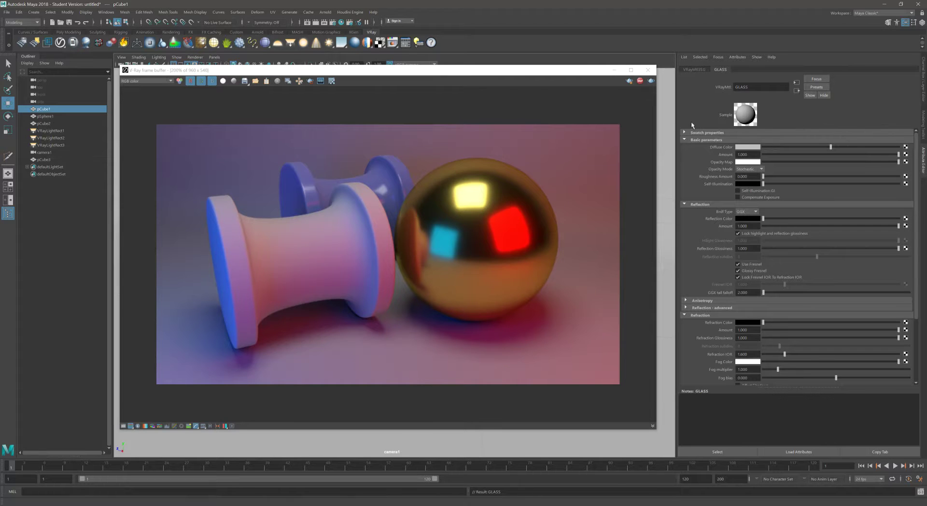
left_click_drag(830, 147, 709, 154)
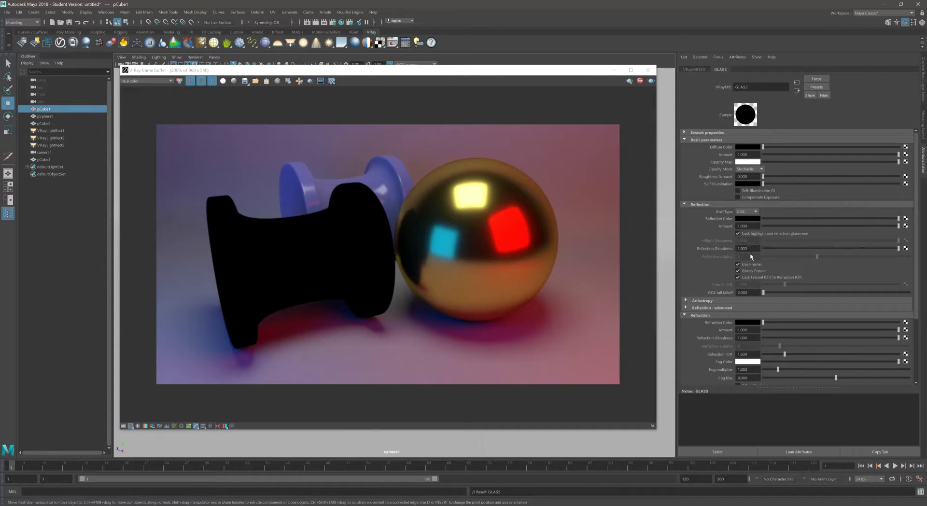
Step: Set the GLASS reflection color to full white with no saturation
left_click(749, 220)
left_click(764, 256)
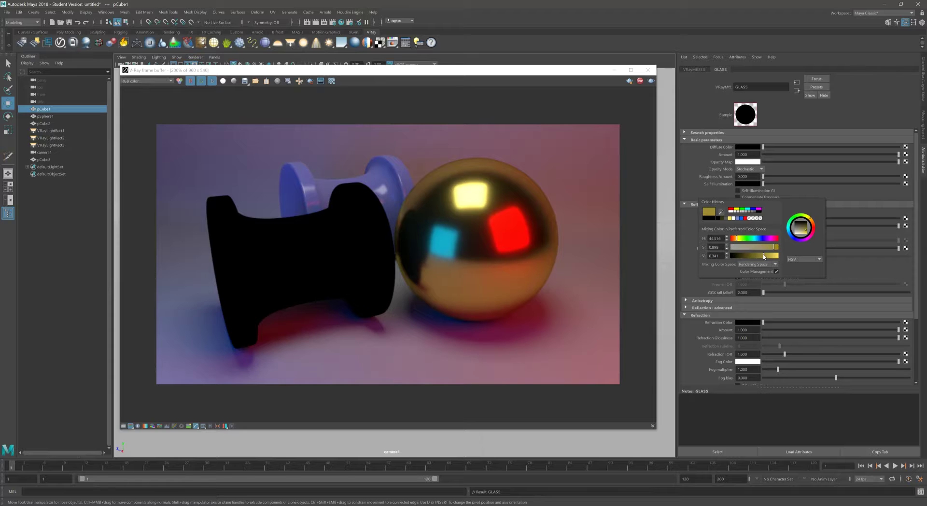
left_click(732, 247)
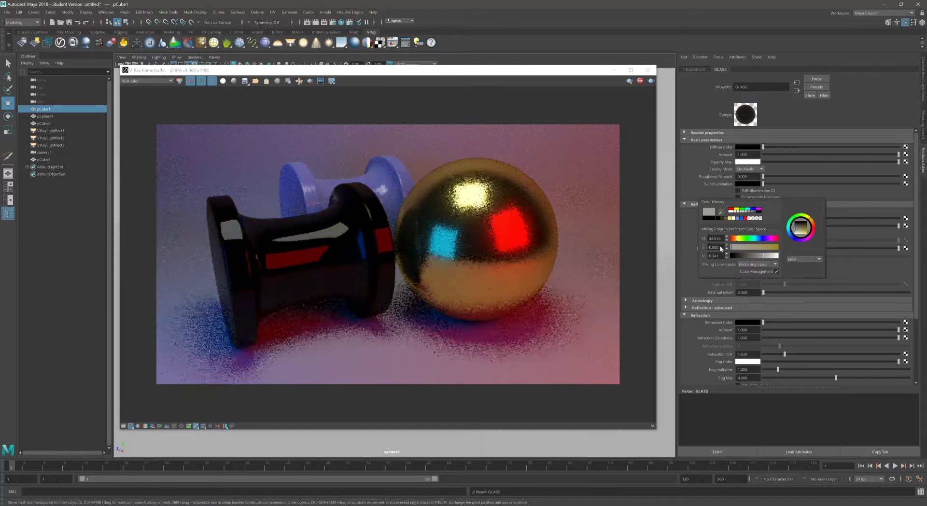
left_click(779, 256)
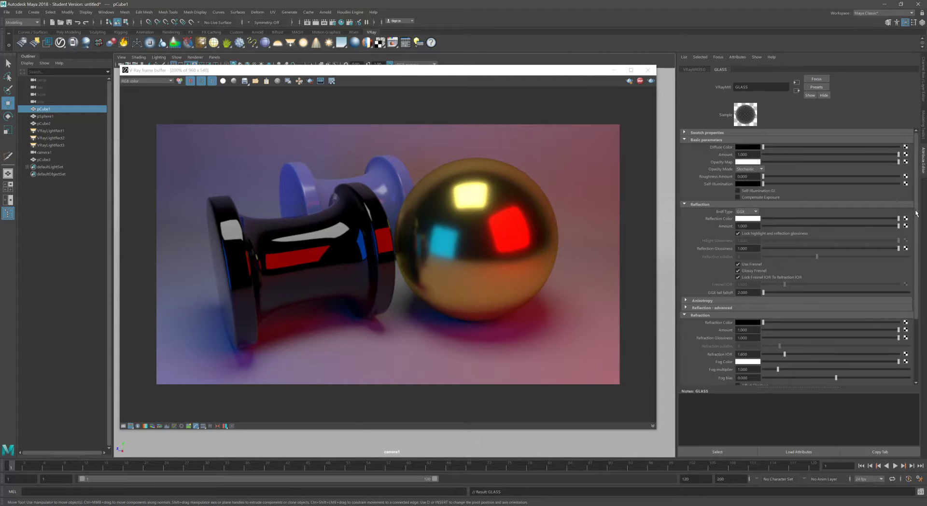
Step: Raise the GLASS refraction color to full white so the material is fully transparent
scroll(918, 218, "down", 3)
scroll(918, 227, "down", 1)
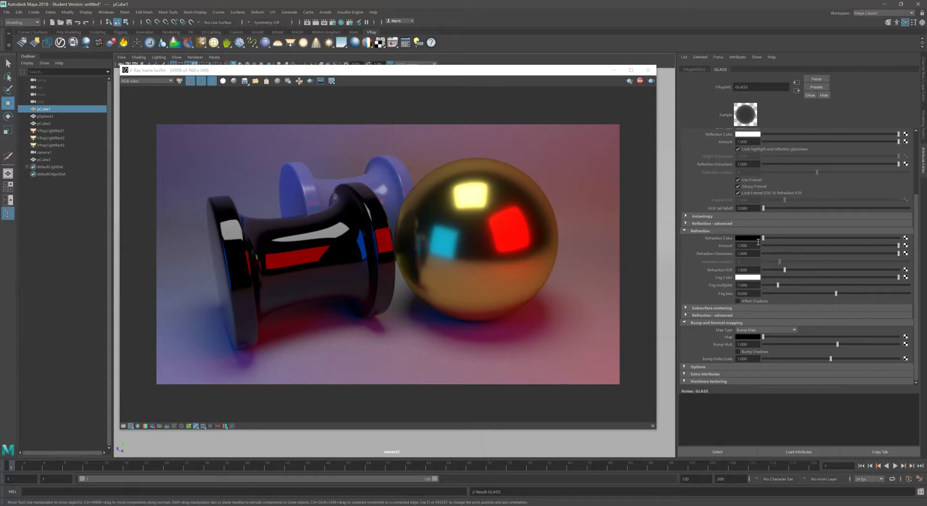
left_click_drag(776, 238, 903, 244)
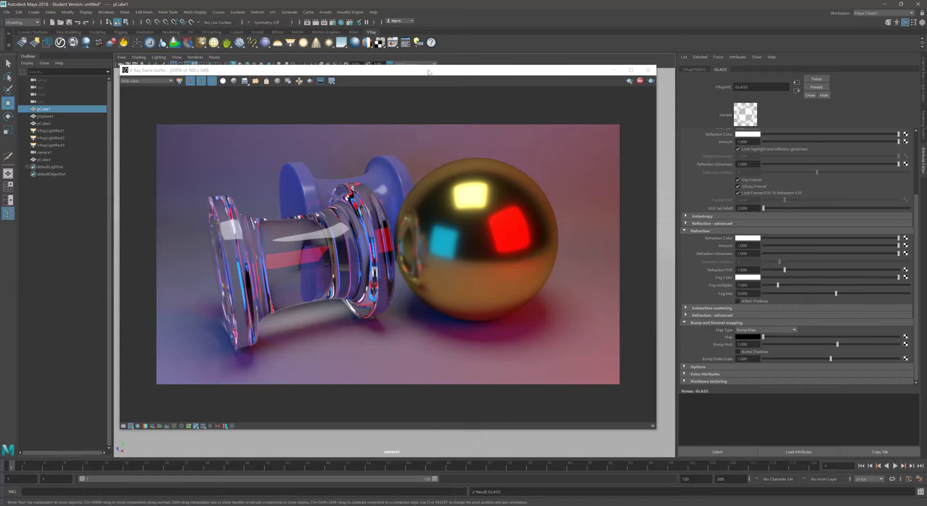
Step: Uncover the viewport and switch the front dumbbell's smooth mesh preview off
left_click_drag(216, 73, 651, 57)
left_click(355, 259)
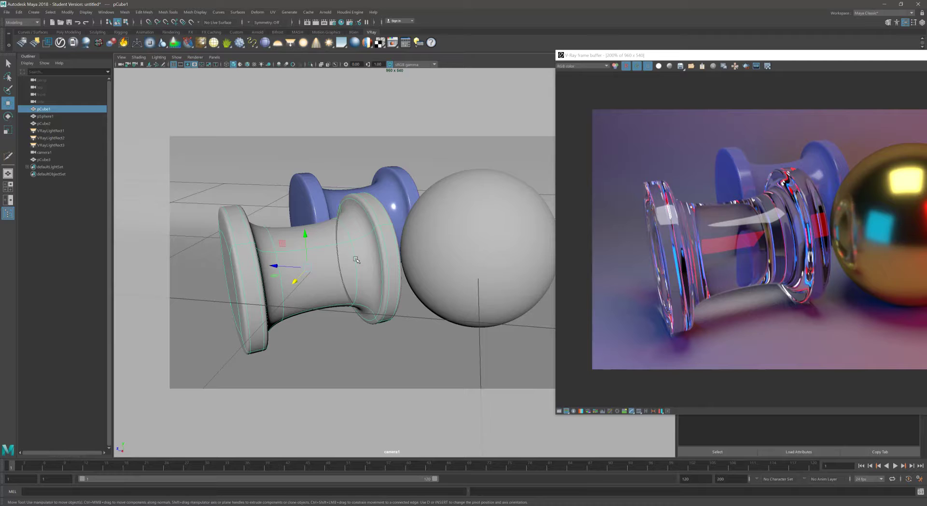
key("1")
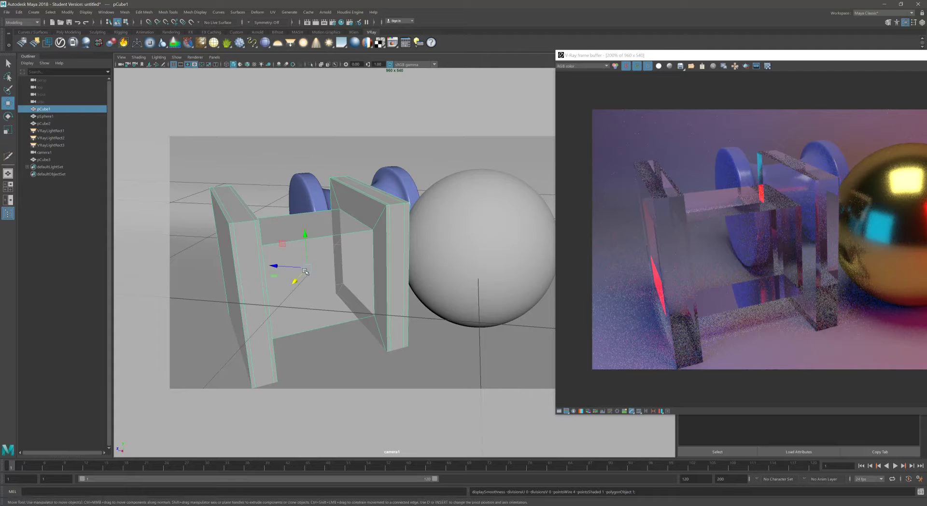
right_click(316, 273)
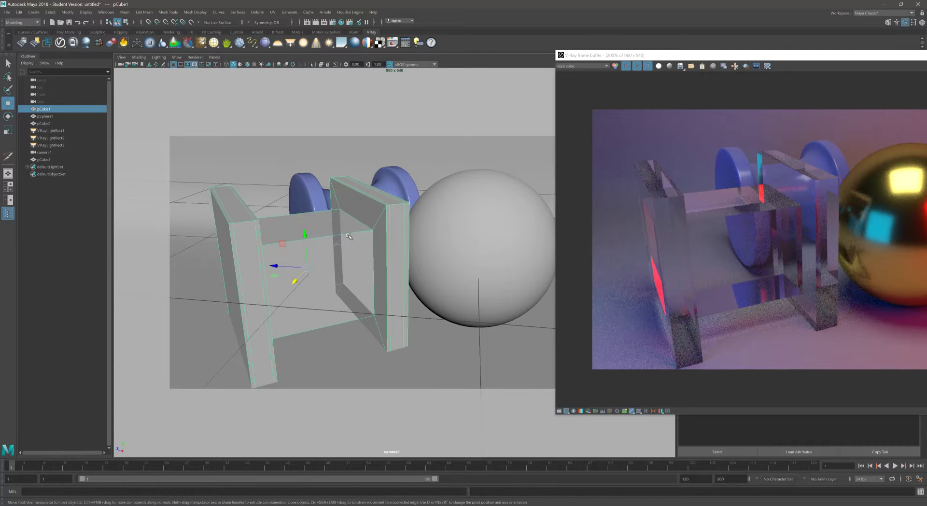
Step: Extrude all faces of the front dumbbell by a small Local Translate Z to give it wall thickness, and return to object selection
left_click(68, 32)
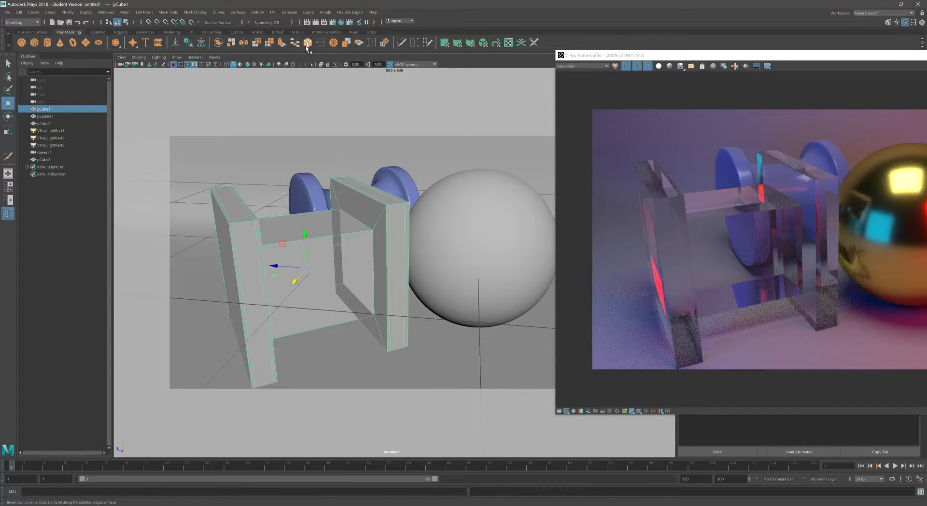
left_click(282, 44)
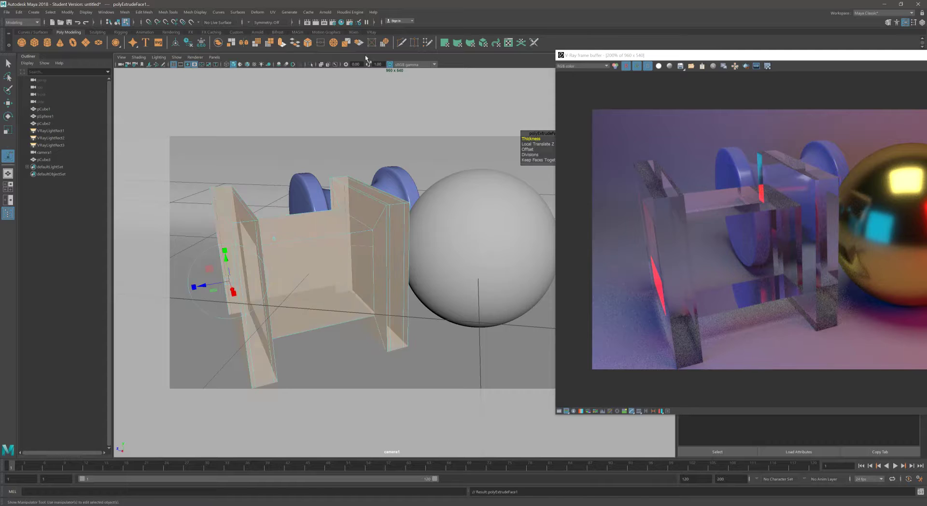
left_click_drag(536, 128, 397, 121)
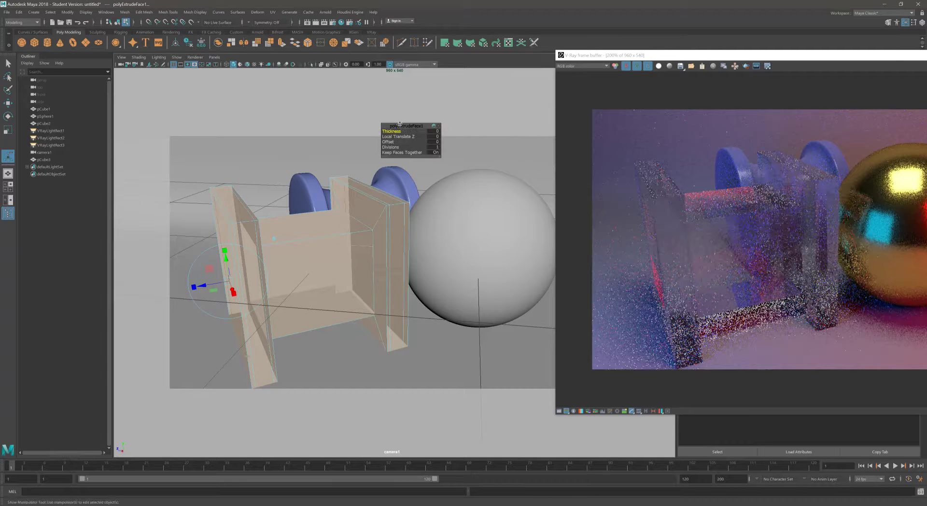
left_click(435, 141)
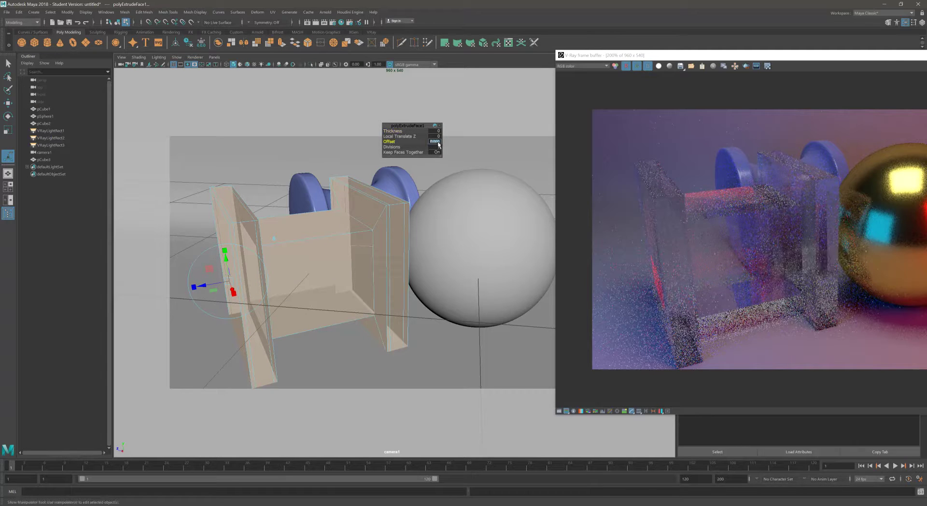
left_click(435, 136)
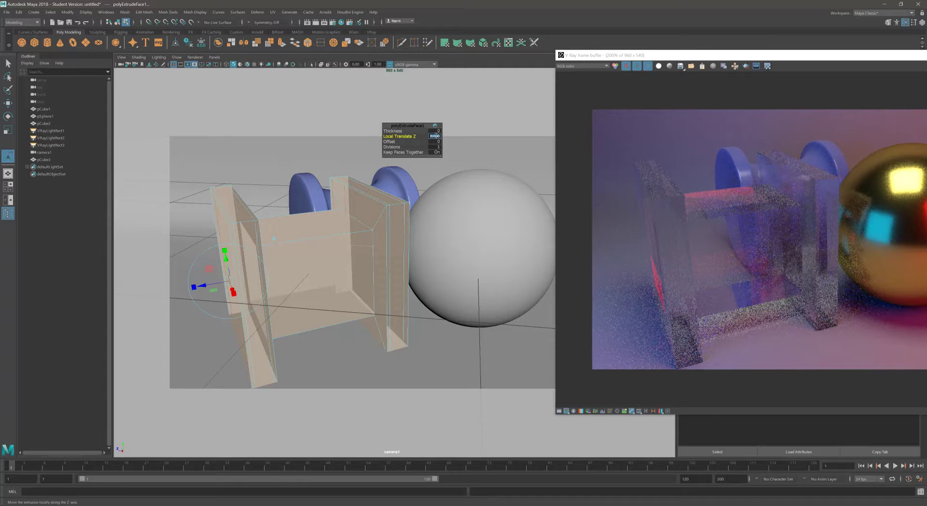
type("-")
key("Return")
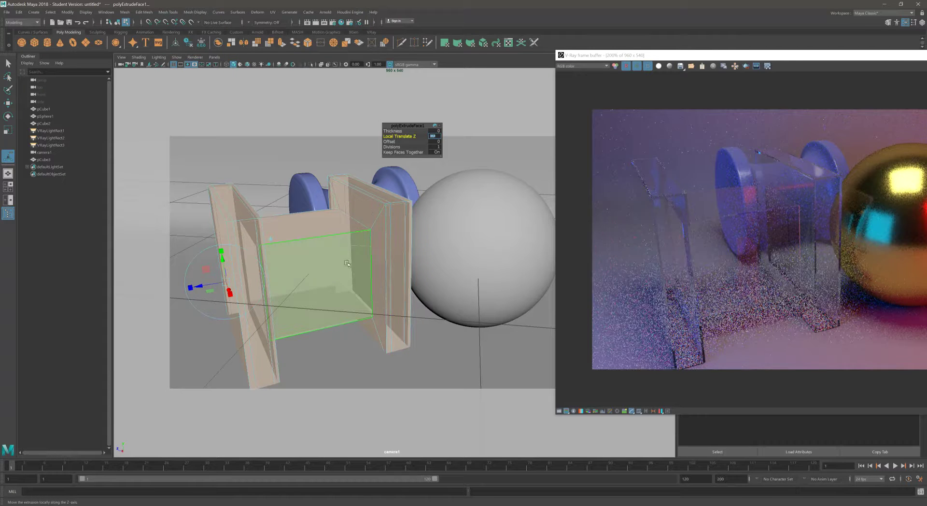
right_click_drag(362, 235, 405, 208)
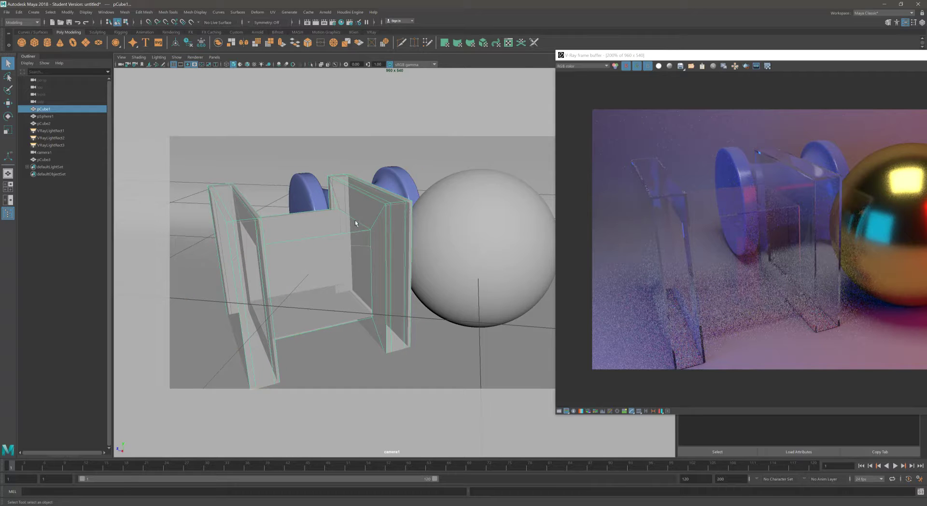
Step: Turn the front dumbbell's smooth mesh preview back on and maximize the V-Ray frame buffer to inspect the glass render
key("3")
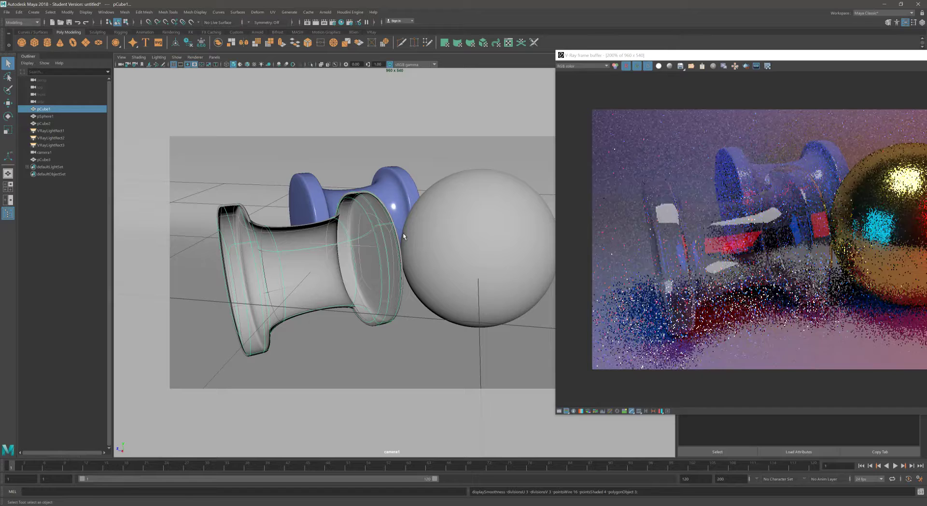
left_click_drag(831, 57, 503, 53)
left_click(729, 53)
scroll(380, 240, "up", 1)
scroll(419, 238, "down", 1)
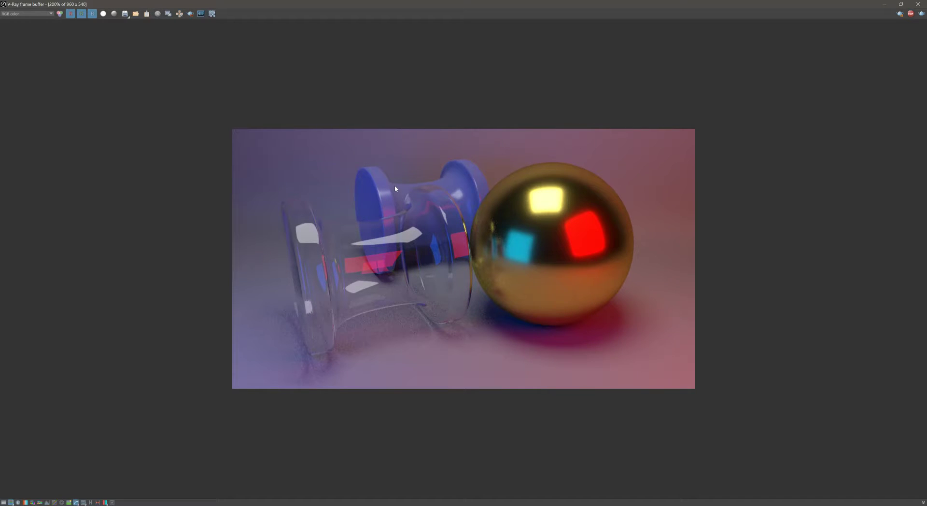
Step: Restore the V-Ray frame buffer to a floating window and place it over the viewport, clear of the attribute settings
left_click_drag(504, 8, 430, 43)
left_click_drag(608, 40, 614, 71)
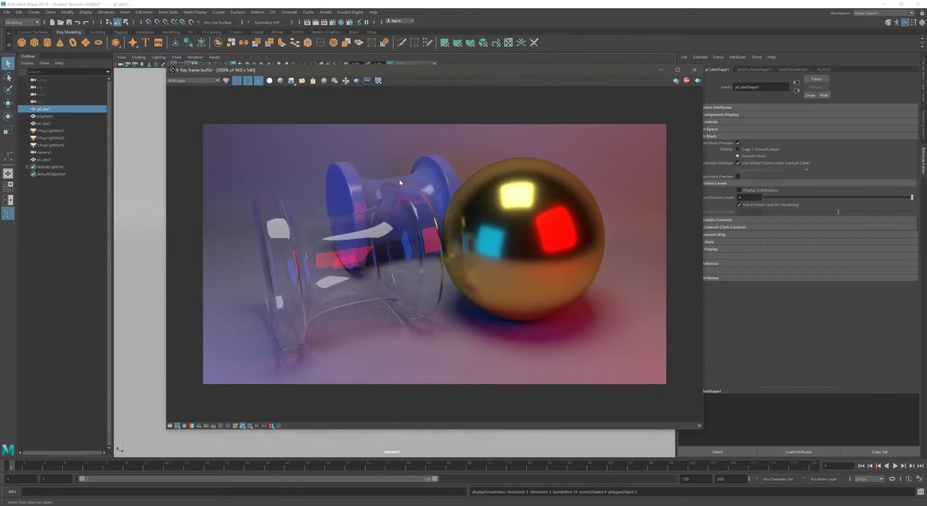
left_click_drag(408, 70, 493, 70)
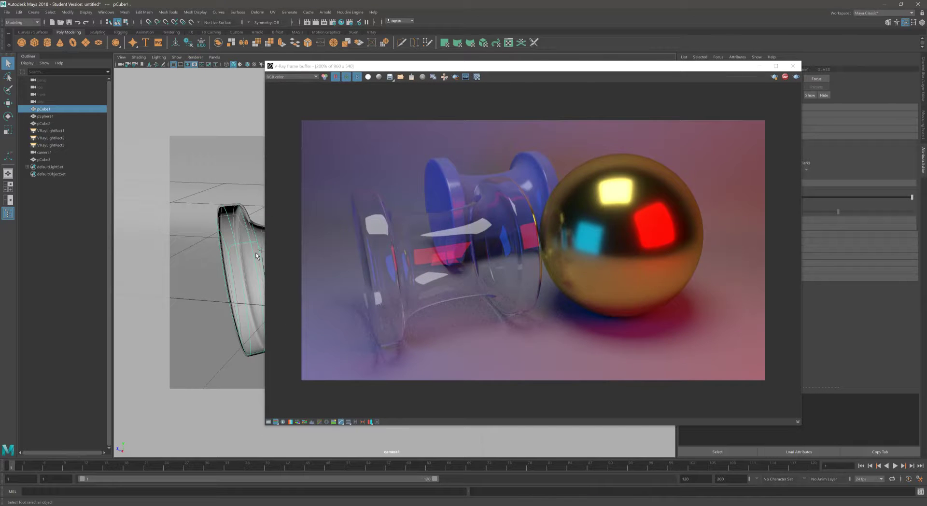
left_click_drag(677, 70, 544, 67)
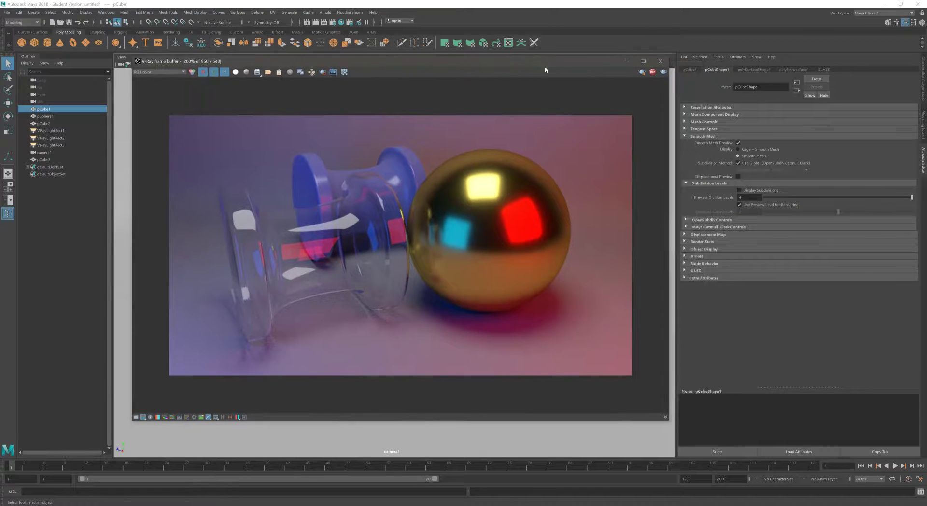
Step: Try a saturated pink refraction color on the GLASS material and return it to white
left_click(827, 70)
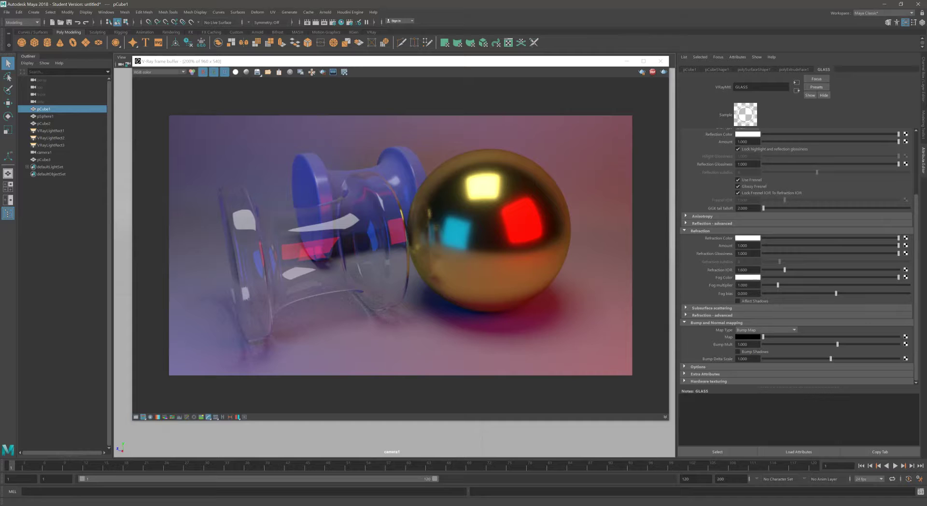
left_click(745, 239)
left_click(772, 257)
left_click(771, 266)
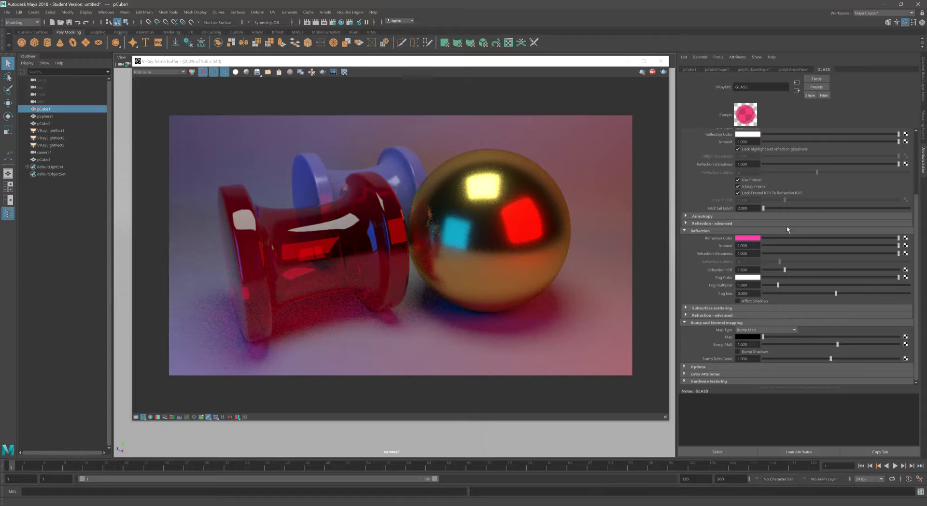
left_click(747, 238)
left_click_drag(753, 266, 718, 270)
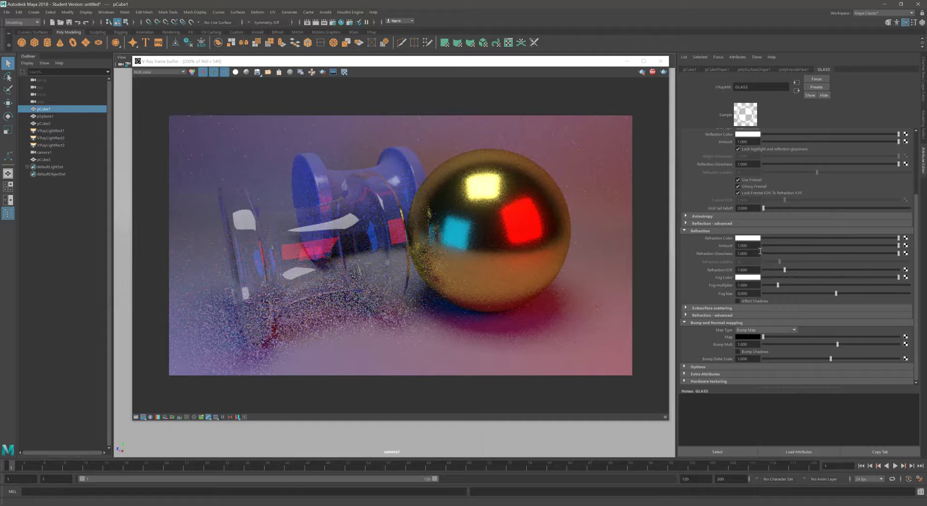
Step: Try GLASS refraction glossiness values of 0.487 and 0.799, and return it to 1.000
left_click(828, 253)
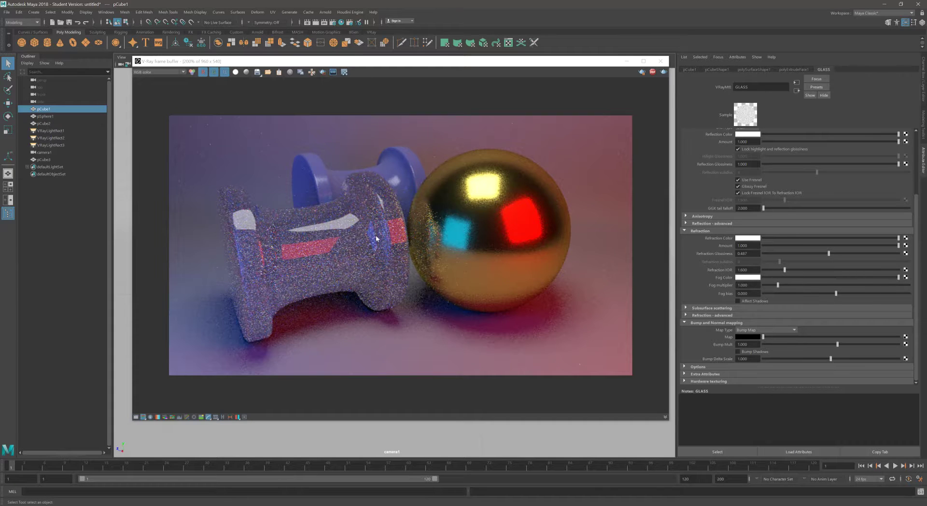
left_click(871, 253)
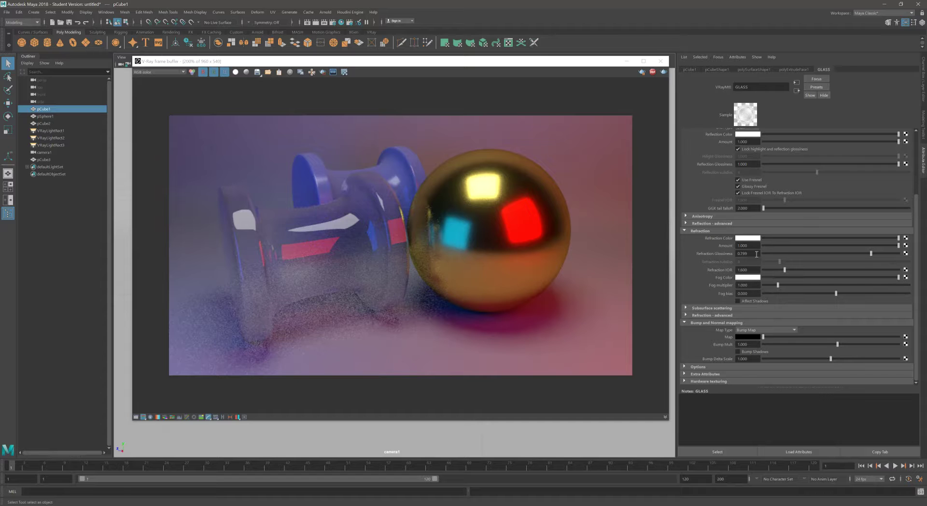
left_click_drag(871, 254, 911, 255)
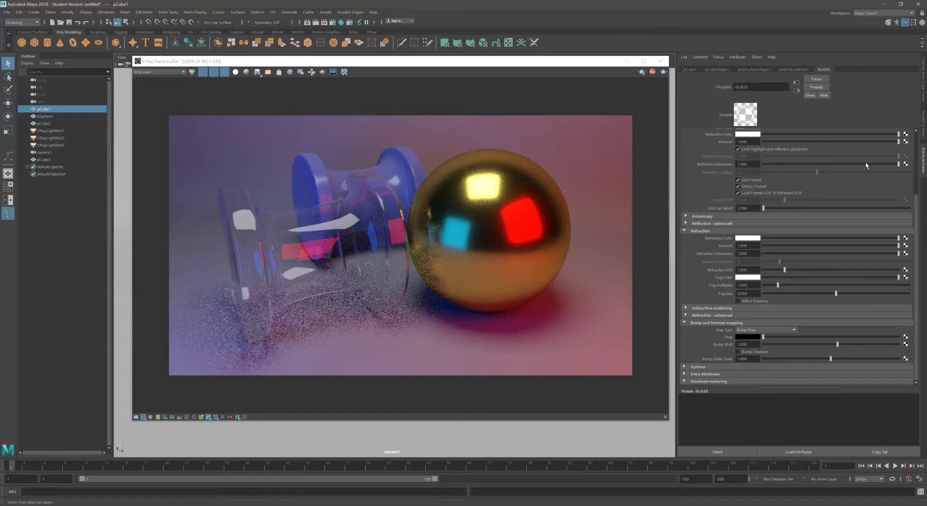
Step: Lower the GLASS reflection glossiness to 0.893
left_click(891, 164)
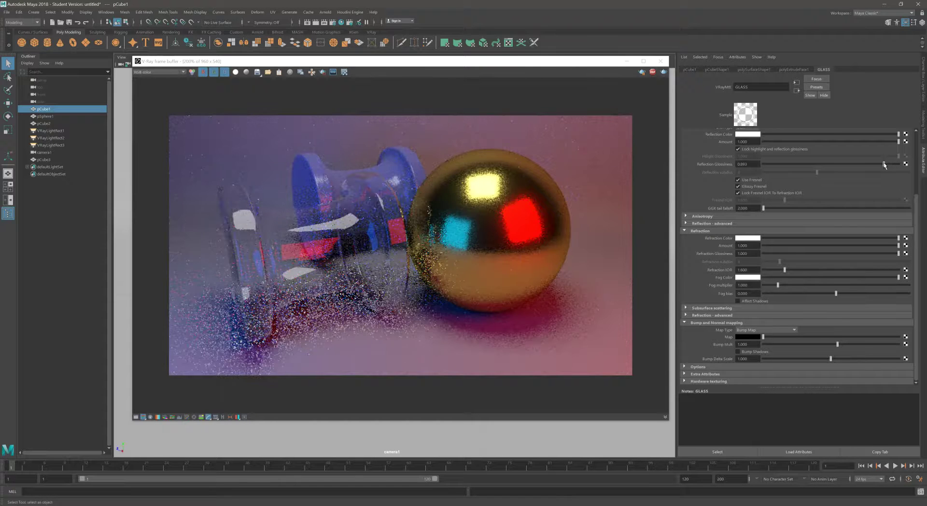
left_click_drag(890, 164, 885, 165)
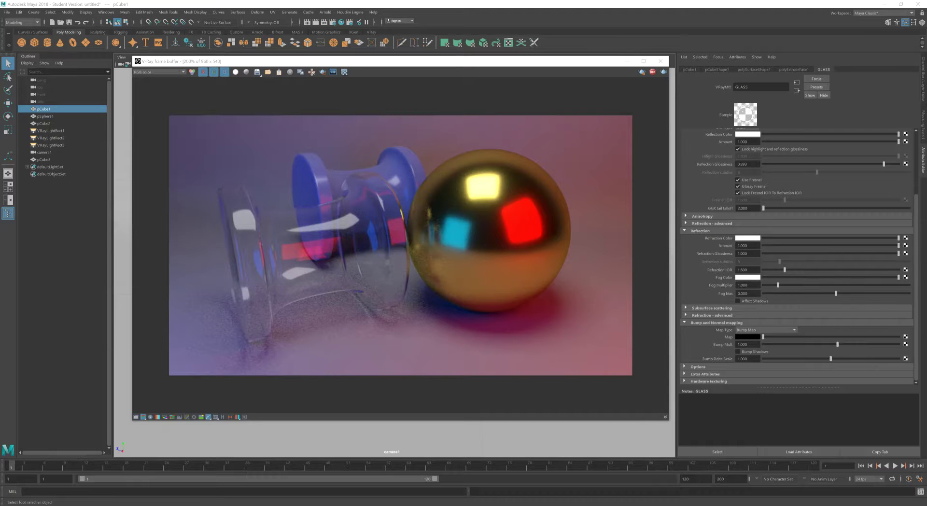
Step: Switch to the web browser, search for "vray ior" and open the Pixel and Poly Index of Refraction list
left_click_drag(926, 23, 406, 20)
type("vray iro")
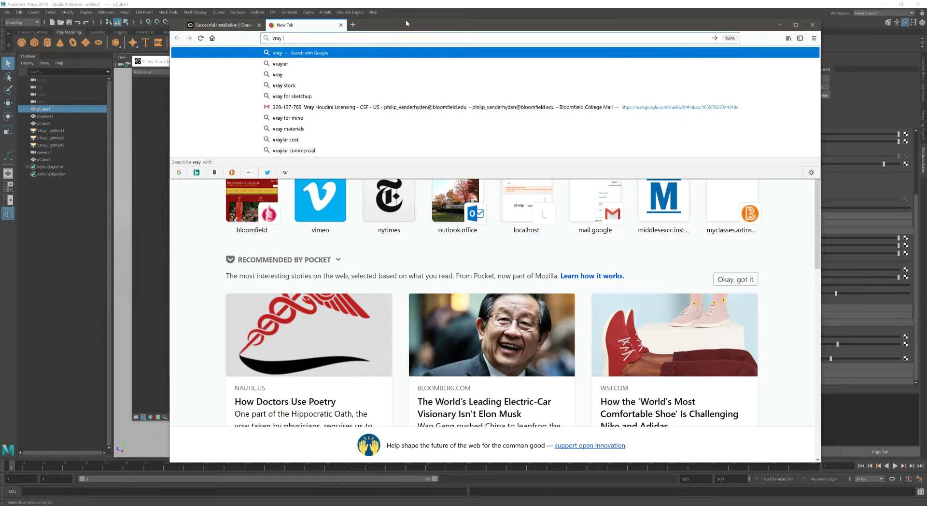
key("BackSpace")
key("BackSpace")
type("or")
key("Return")
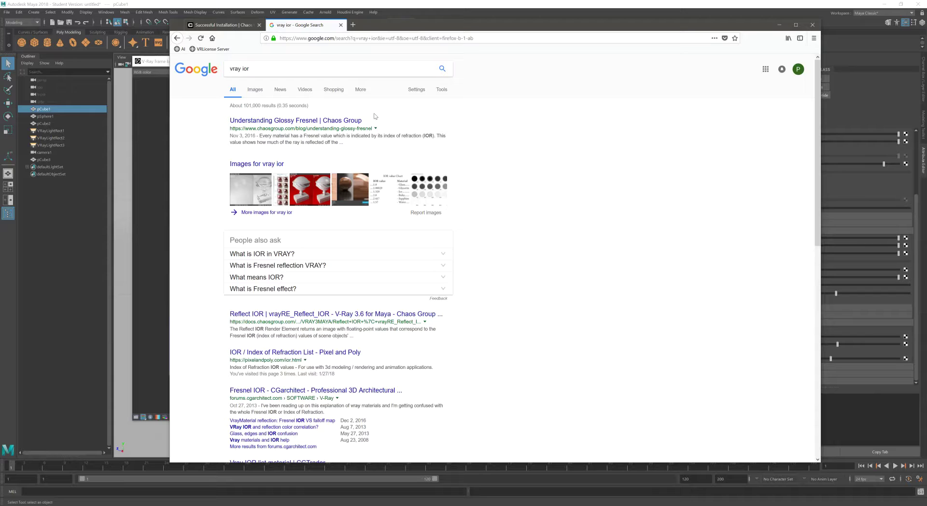
scroll(255, 212, "down", 3)
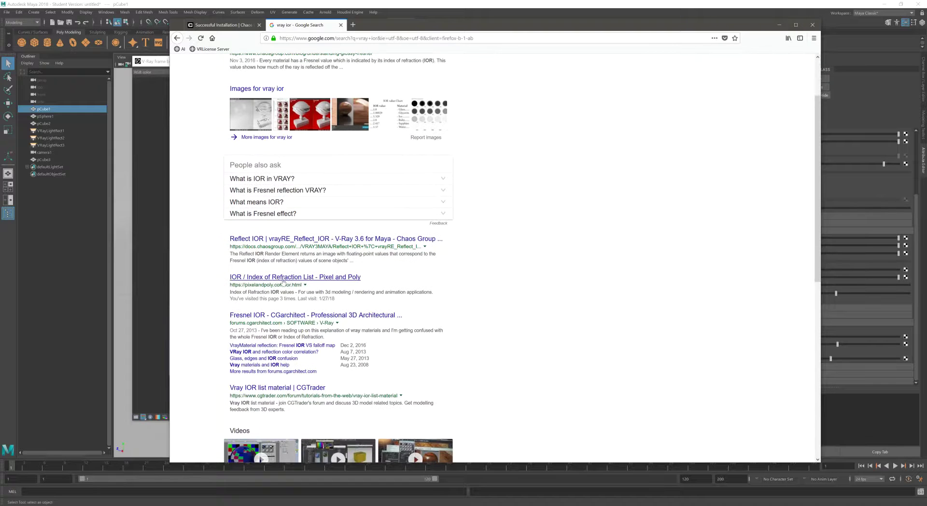
left_click(252, 278)
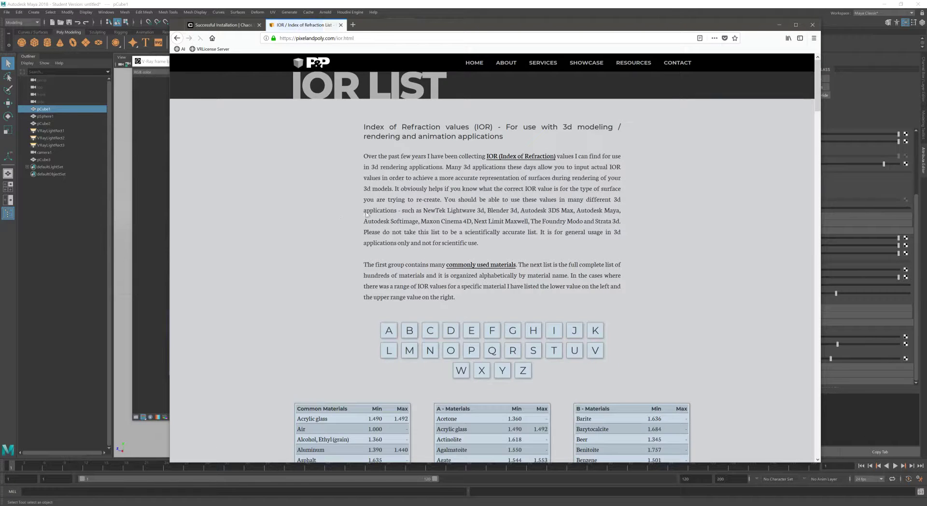
Step: Look up the refraction index of Glass in the G - Materials table and return to Maya
scroll(694, 202, "down", 15)
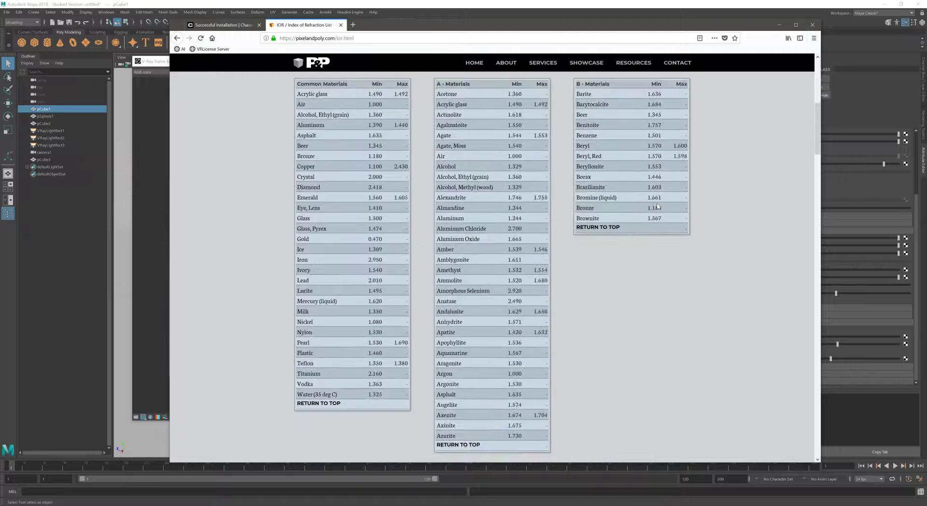
scroll(657, 198, "down", 12)
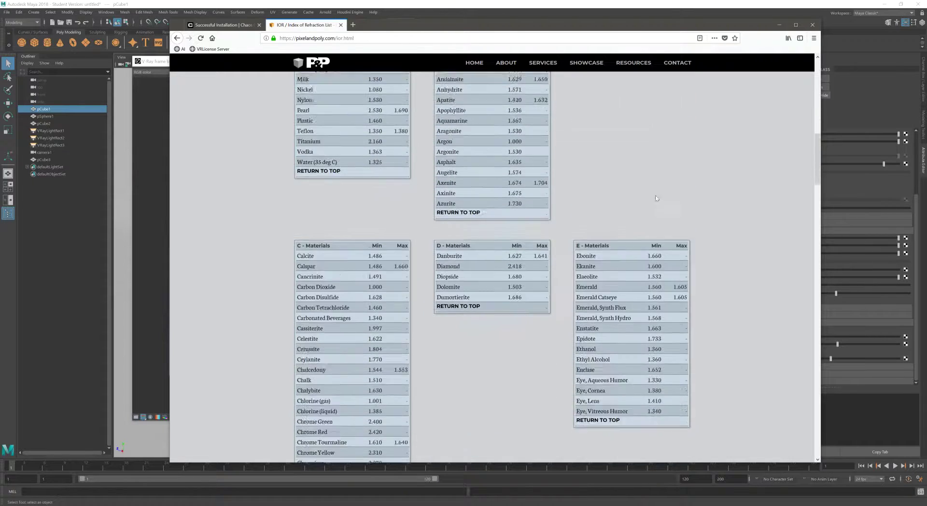
scroll(648, 187, "down", 17)
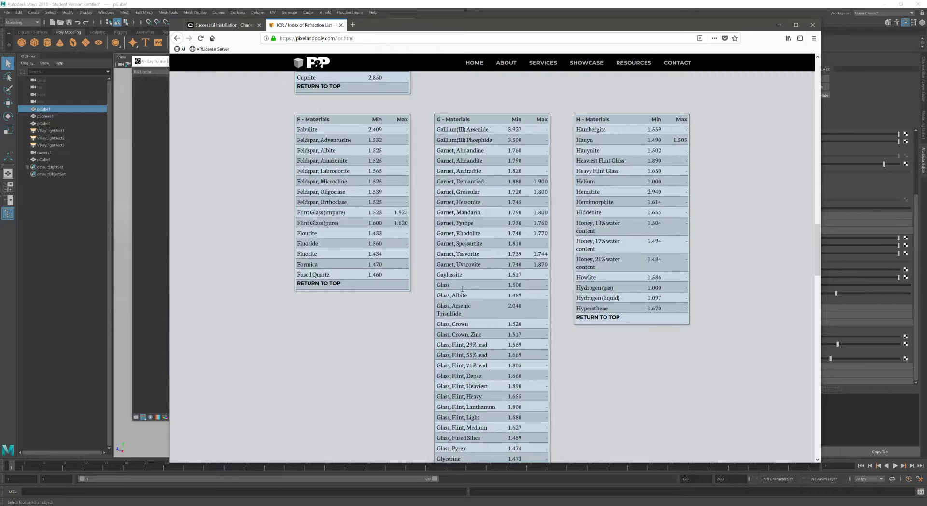
double_click(510, 285)
left_click(779, 25)
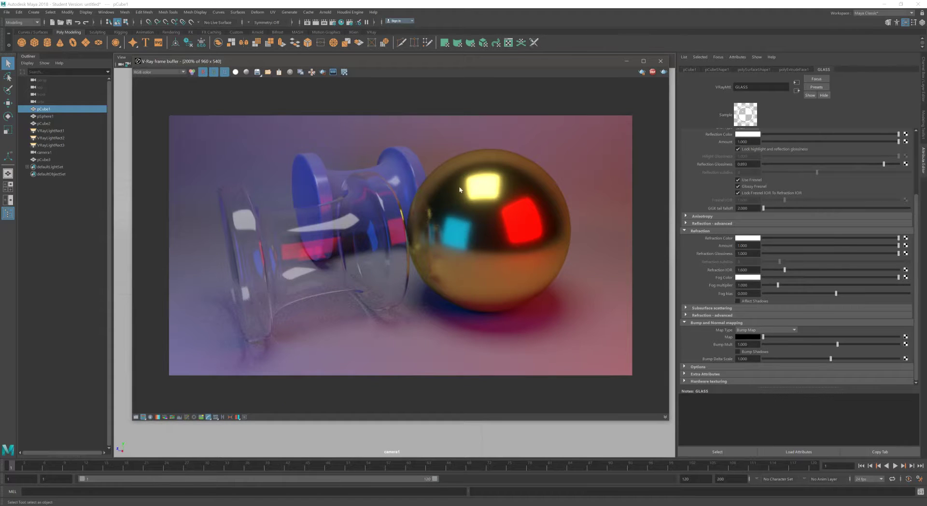
Step: Set the GLASS refraction IOR to 1.5
left_click(741, 270)
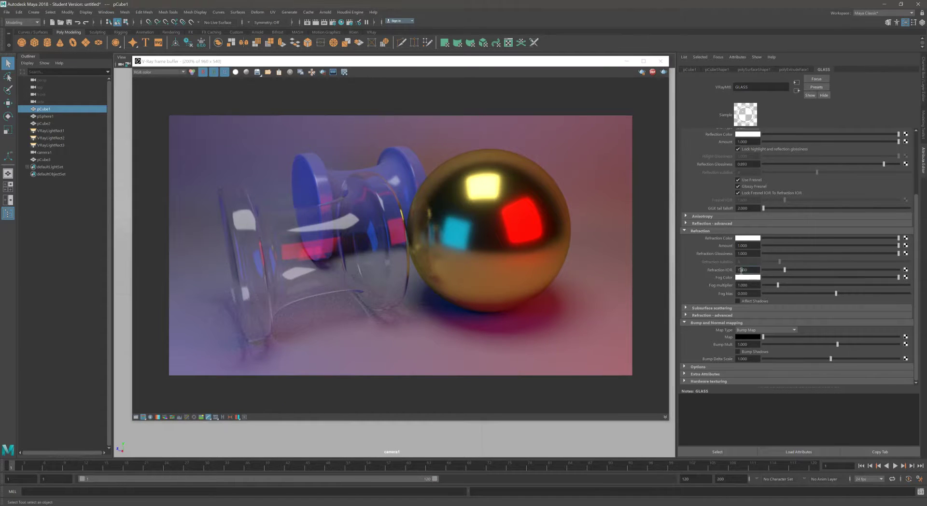
type("5")
key("Return")
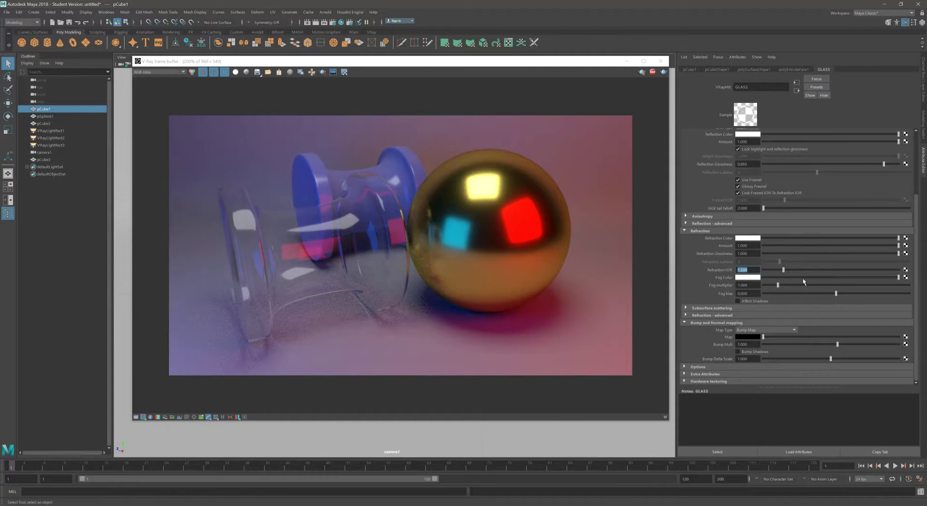
Step: Set the GLASS fog color to a dark red with saturation 1.000 and value 0.057, and uncover the dumbbells in the render
left_click(751, 278)
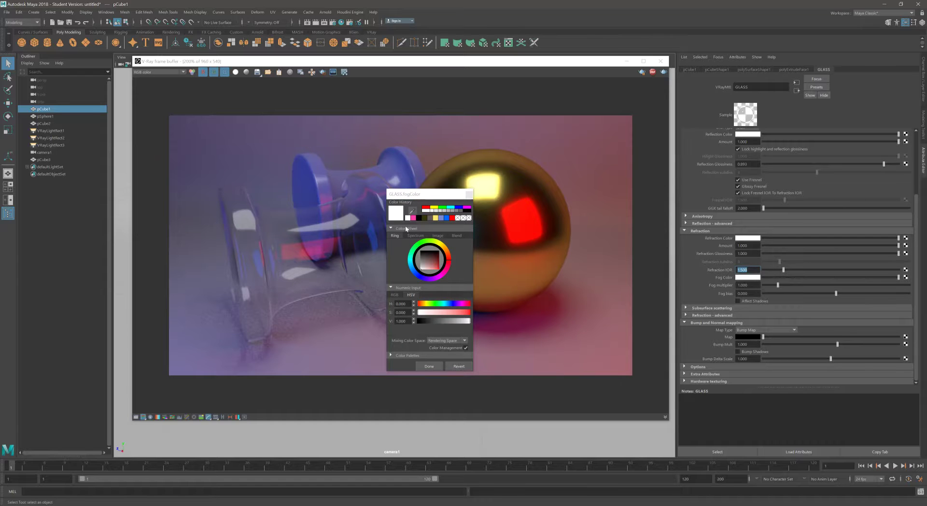
left_click(467, 312)
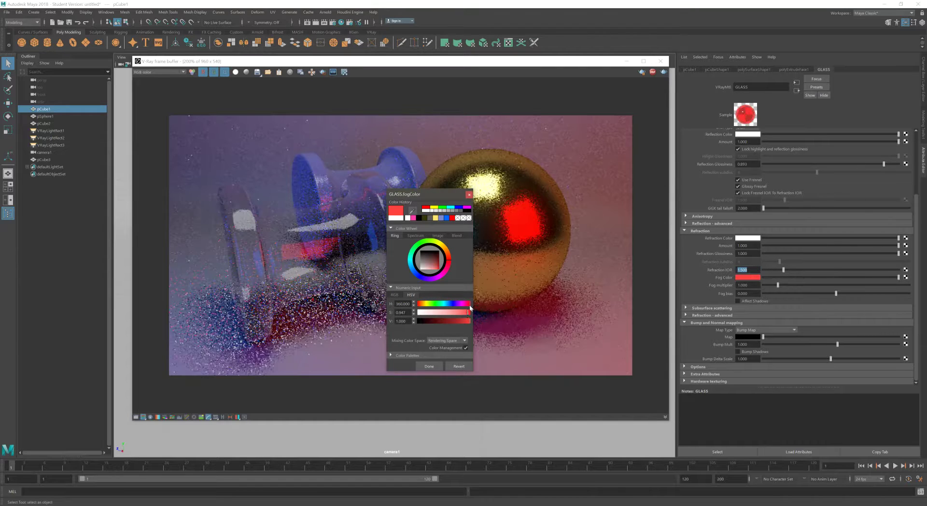
left_click_drag(467, 313, 432, 321)
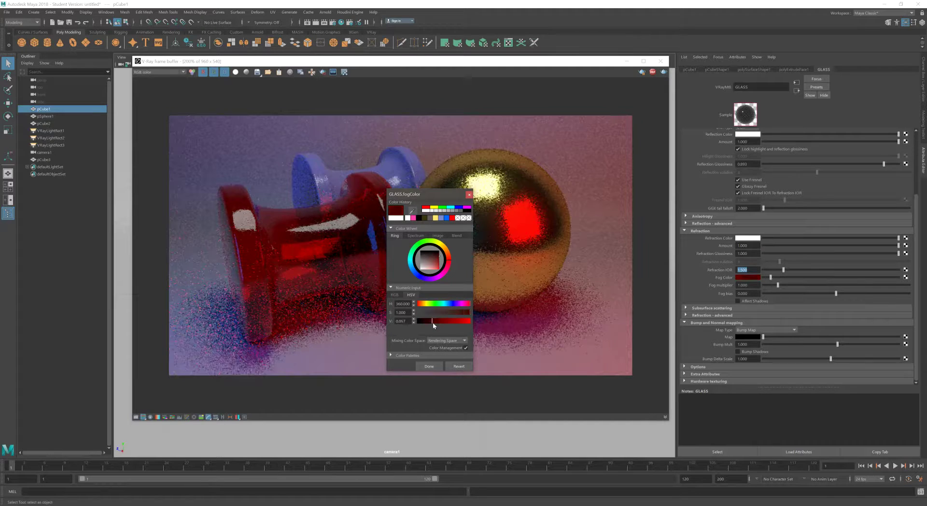
left_click_drag(456, 191, 580, 147)
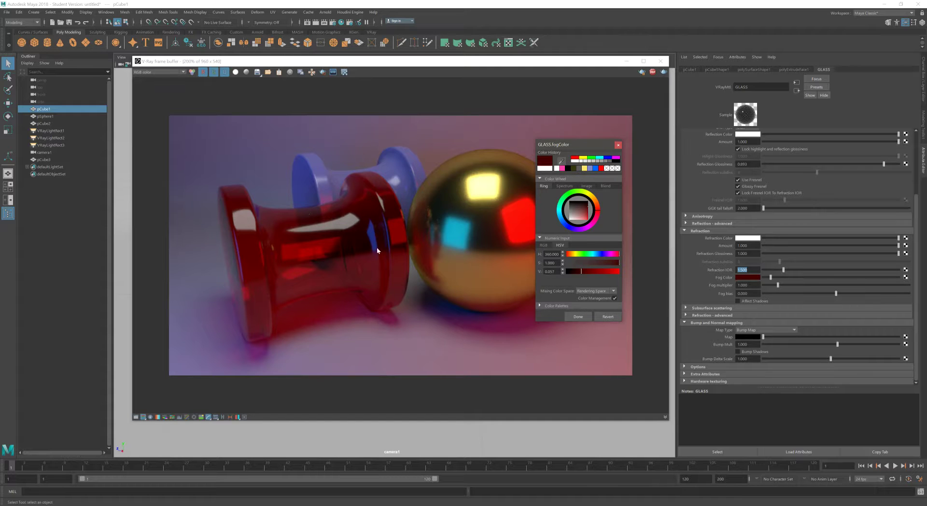
Step: Uncover the viewport, slide the glass dumbbell aside to the left and bring the blue dumbbell to the foreground
left_click_drag(435, 66, 769, 69)
left_click(307, 201)
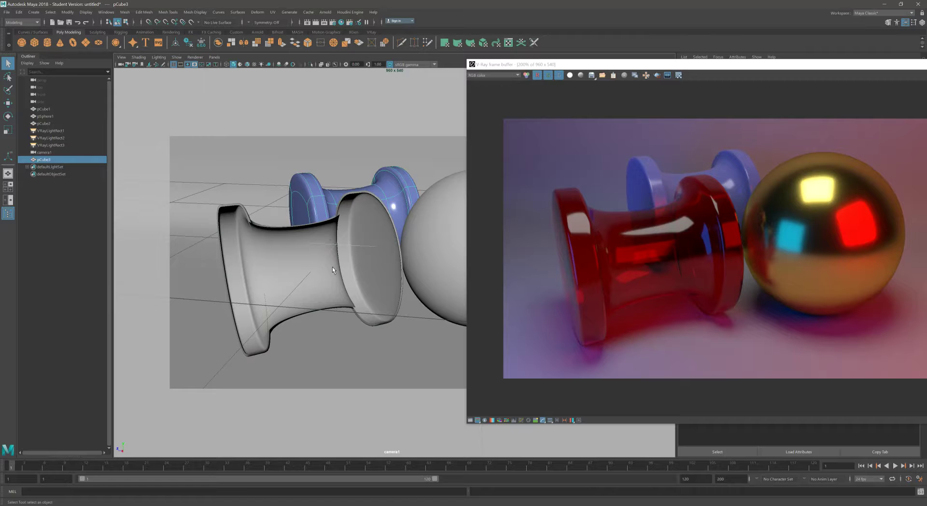
left_click(312, 271)
key("w")
middle_click_drag(168, 263, 53, 264)
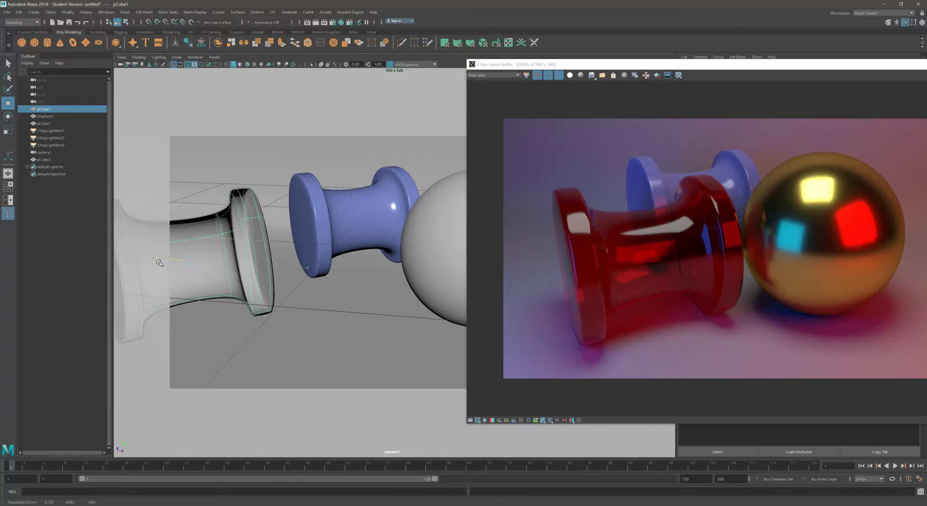
left_click(354, 218)
middle_click_drag(344, 231, 284, 342)
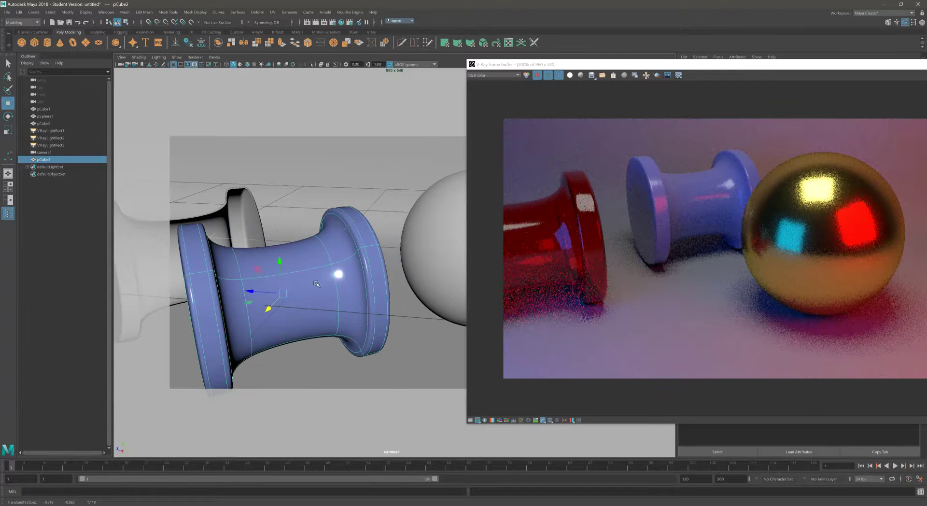
Step: Move the glass dumbbell to the back and reposition the blue dumbbell in front of it, beside the sphere
left_click(256, 235)
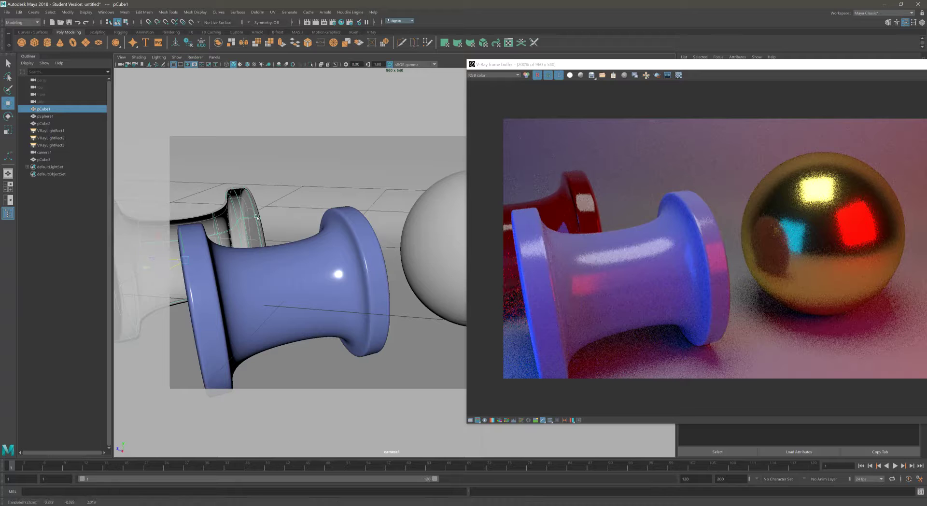
left_click_drag(146, 270, 272, 221)
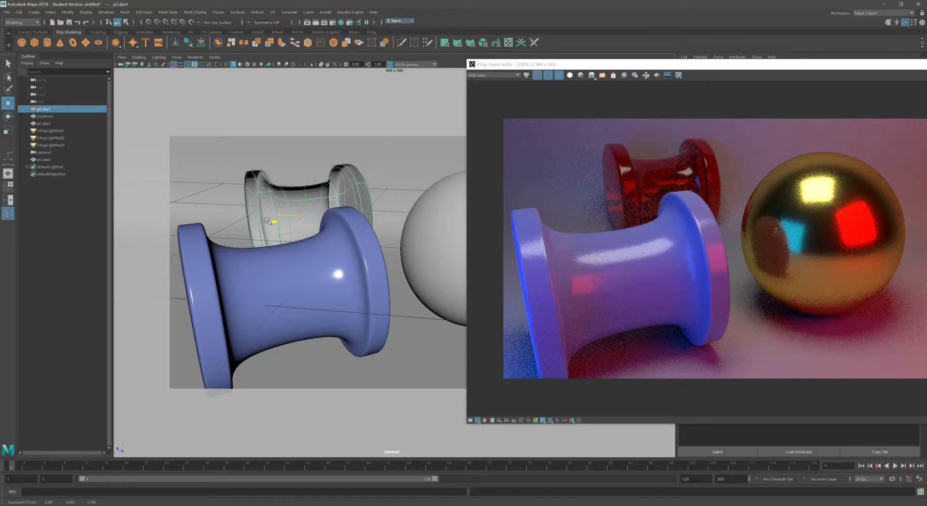
left_click(271, 284)
left_click_drag(248, 303, 351, 248)
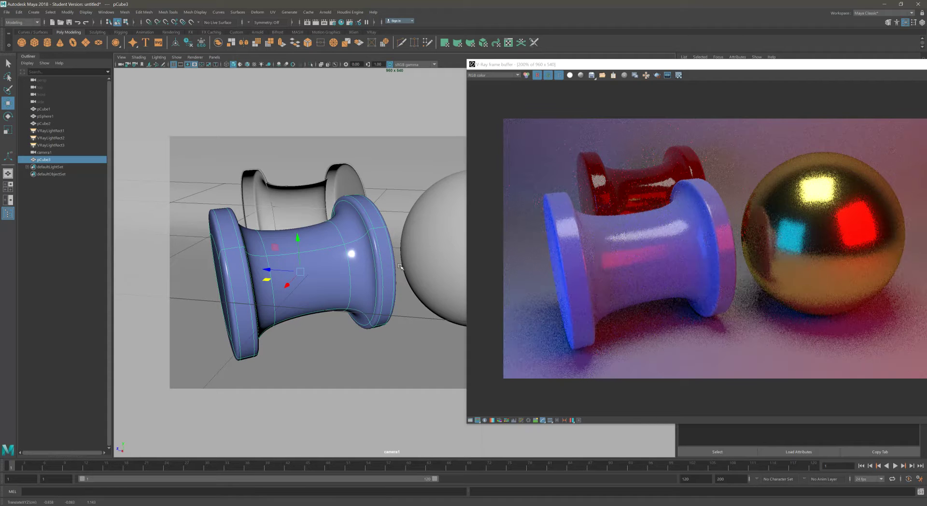
Step: Assign the existing GLASS material to the front dumbbell and move the render window so the material attributes are uncovered
right_click(328, 254)
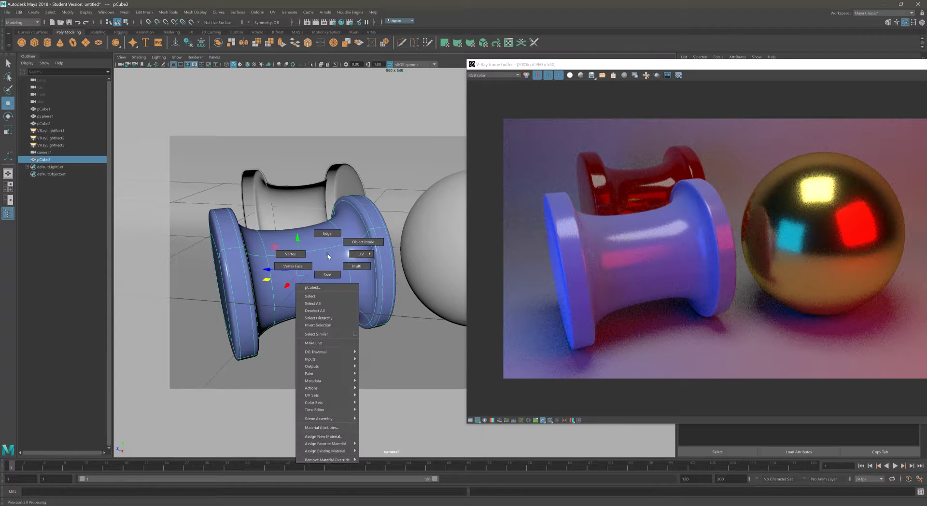
mouse_move(302, 451)
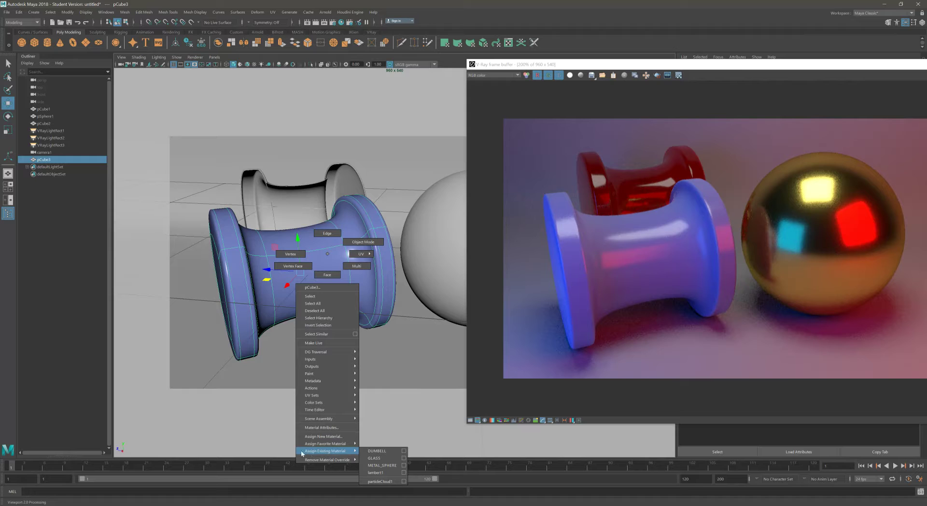
left_click(377, 458)
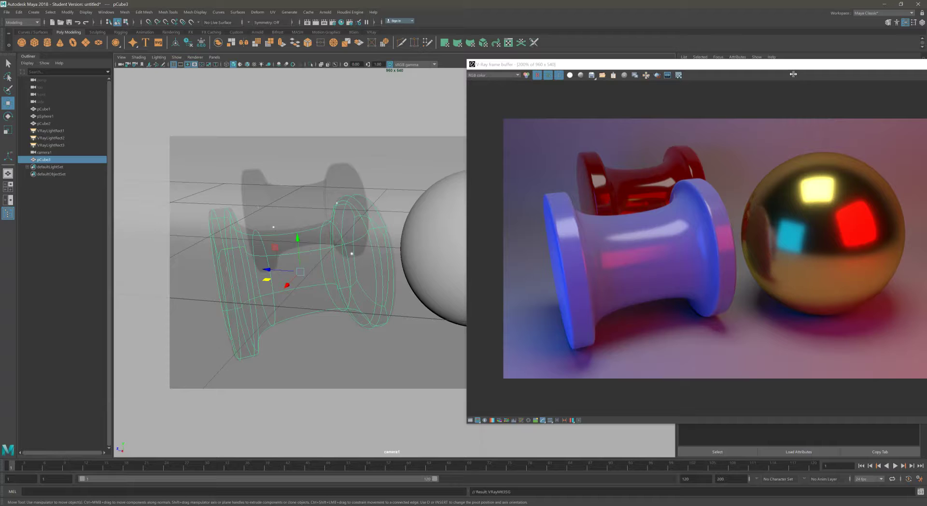
left_click_drag(793, 73, 436, 52)
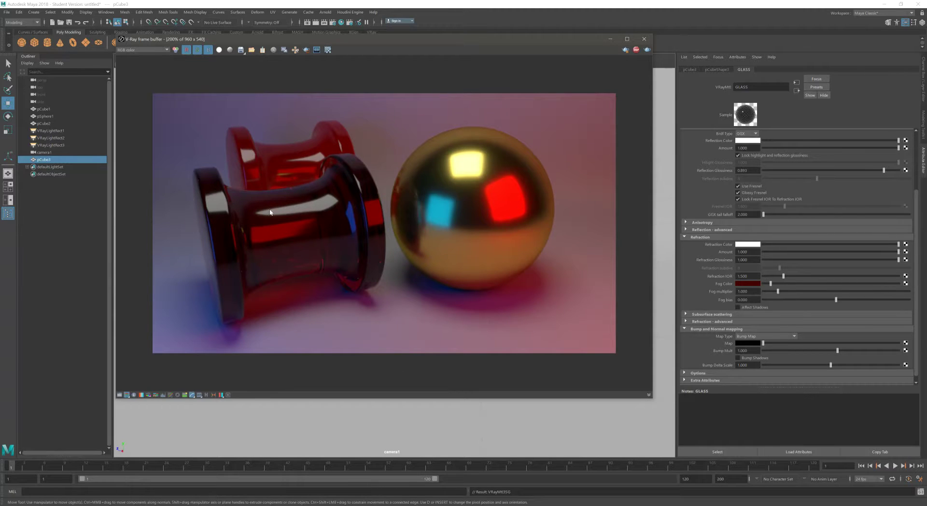
Step: Try a brighter, less saturated red for the GLASS fog color, with saturation 0.884 and value 0.276
left_click(745, 285)
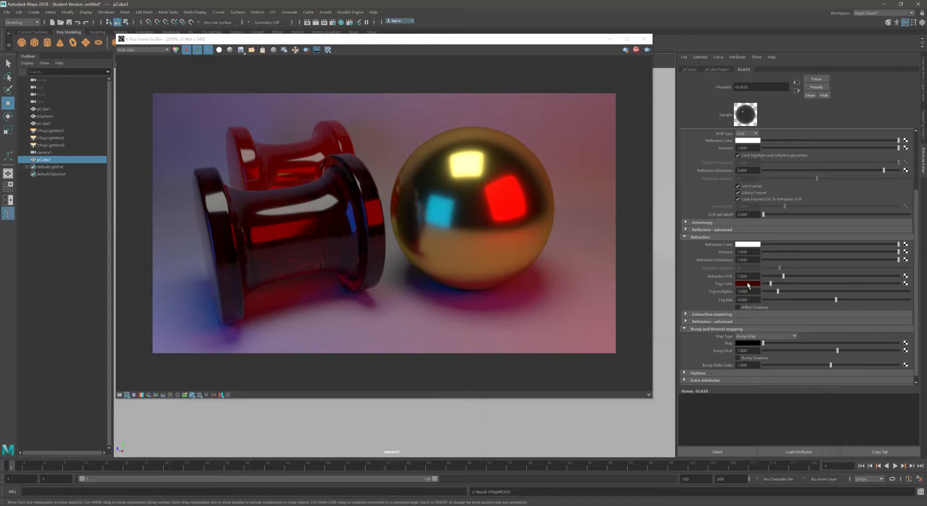
left_click_drag(530, 43, 512, 84)
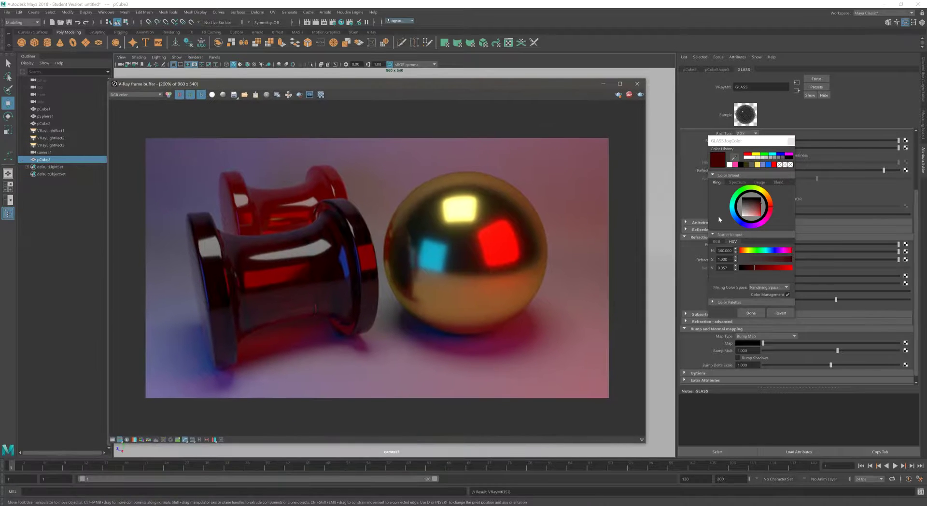
left_click_drag(768, 270, 778, 270)
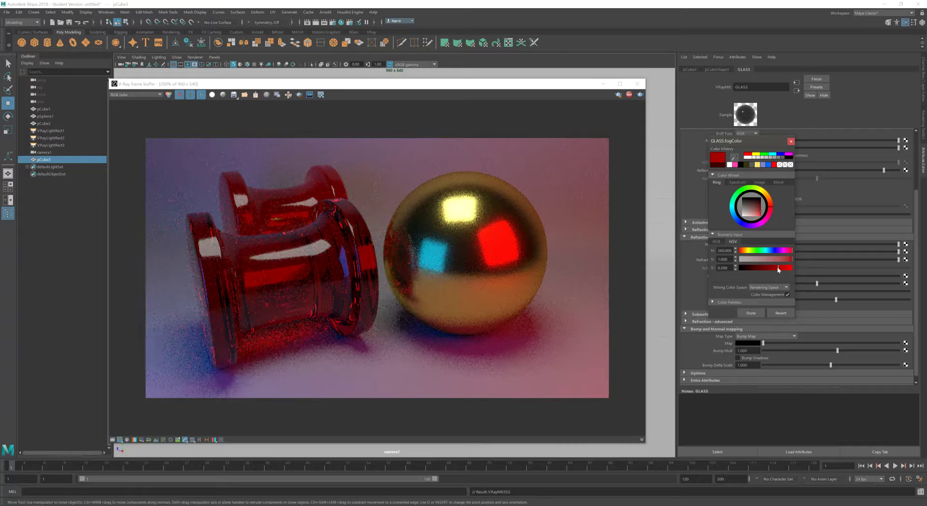
left_click(785, 259)
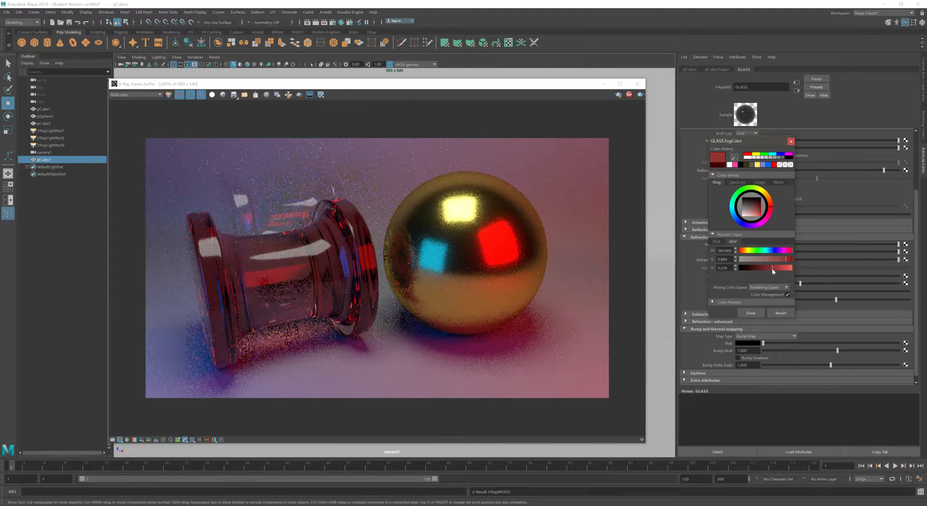
left_click(773, 268)
Step: Try a GLASS fog multiplier of about 2 together with a fog color value of 0.521
left_click_drag(743, 143, 674, 323)
left_click_drag(859, 290, 792, 291)
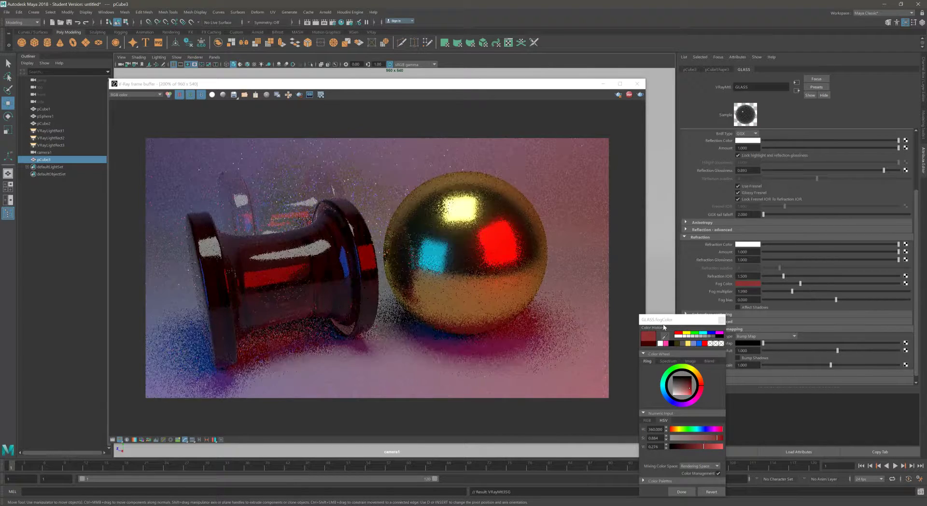
left_click_drag(669, 319, 692, 220)
left_click(733, 347)
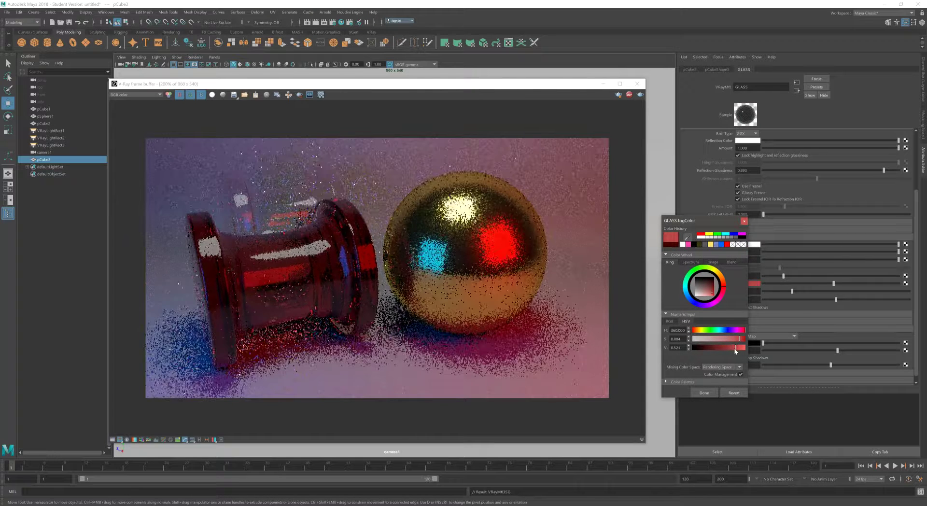
Step: Set the GLASS fog multiplier to 4.063, dismiss the fog color picker and stop the interactive render
left_click(823, 292)
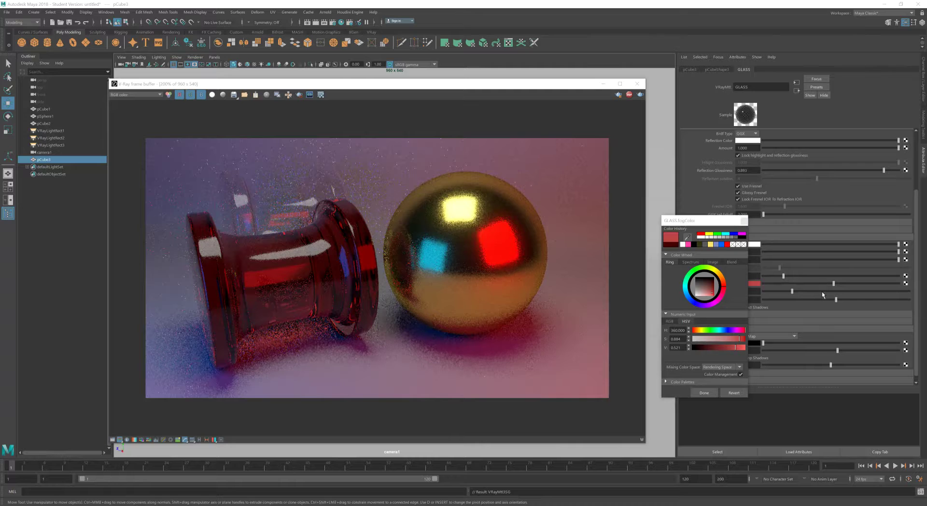
left_click(823, 292)
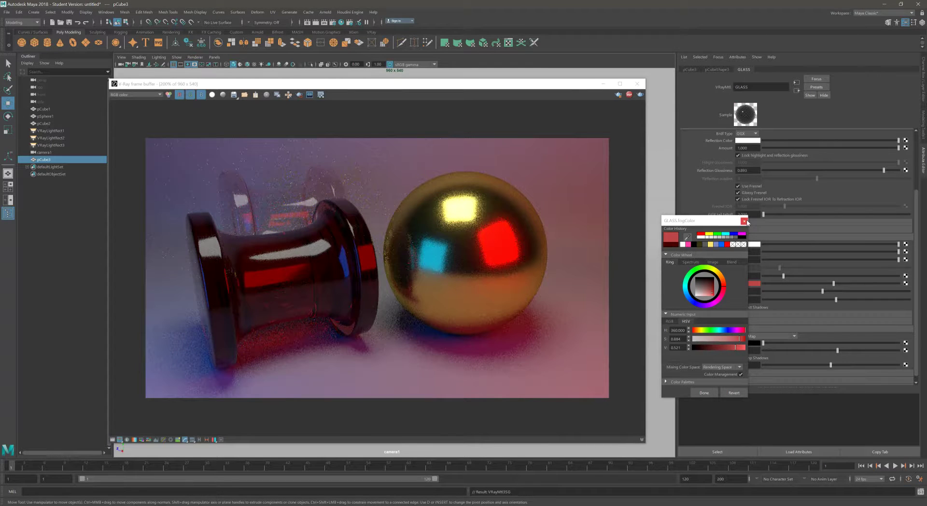
left_click(744, 221)
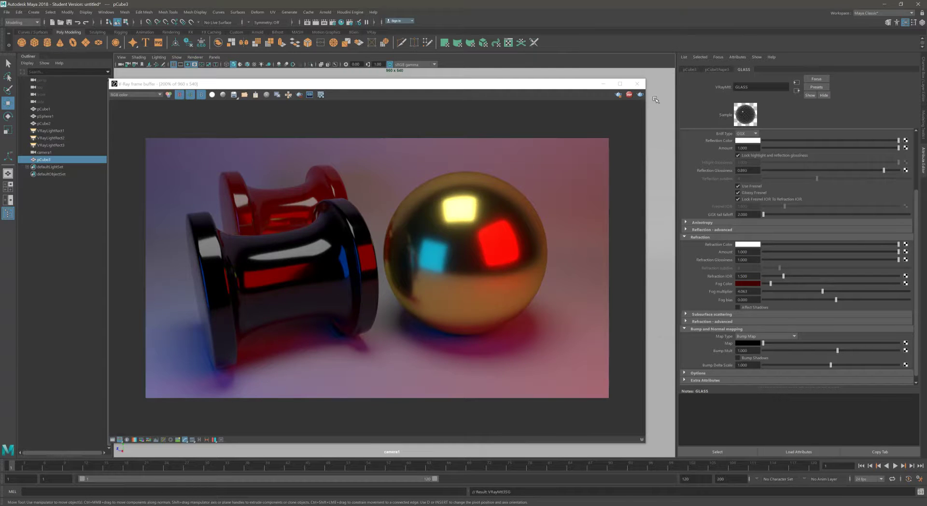
left_click(630, 96)
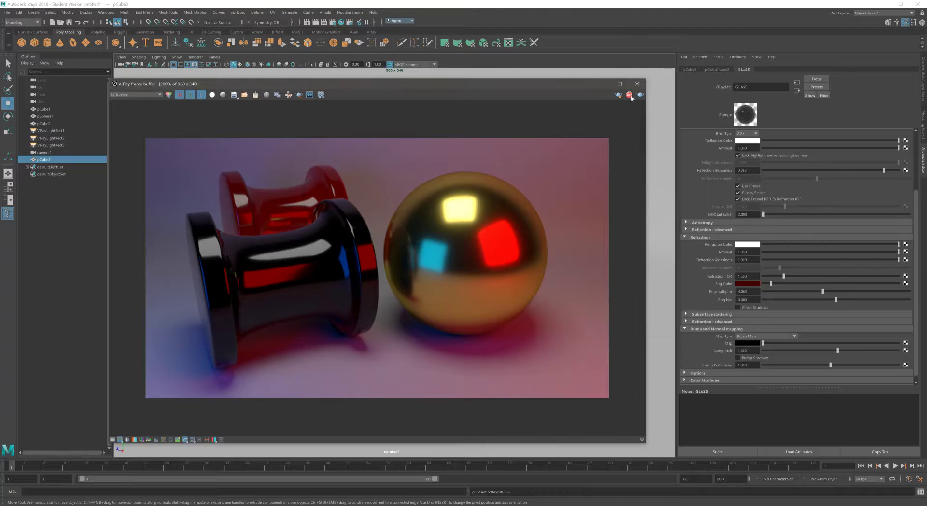